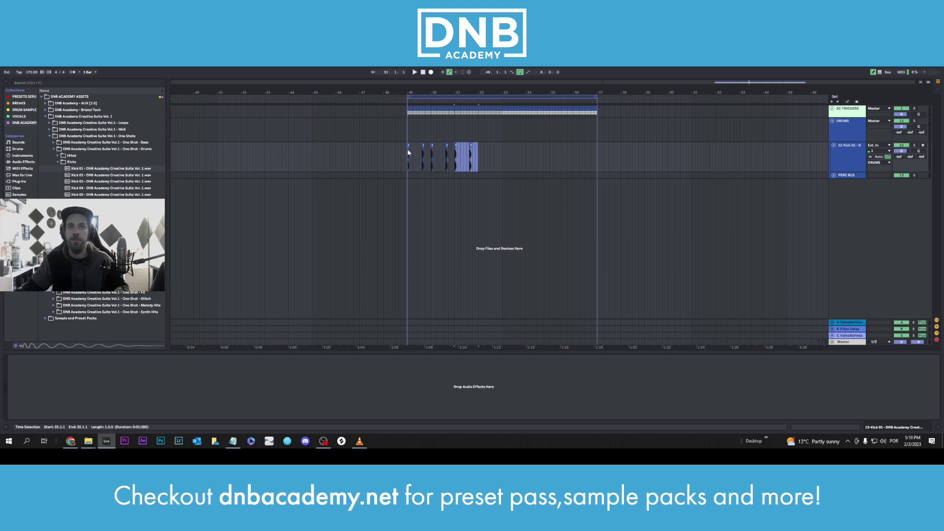
- Audition snare one-shots and place the Snare 09 sample on beat 2 of bar 49 on a new audio track below the kick
{"action": "key", "text": "space"}
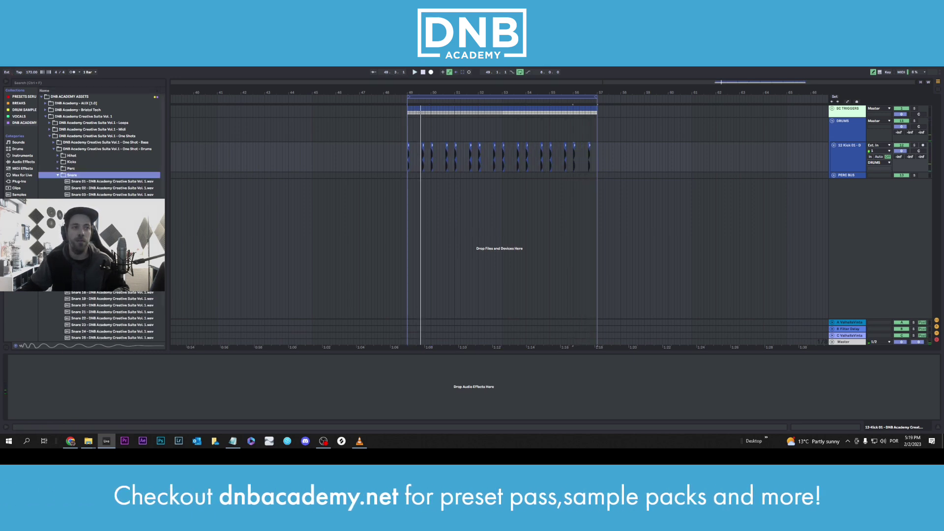
{"action": "left_click", "coordinate": [112, 195]}
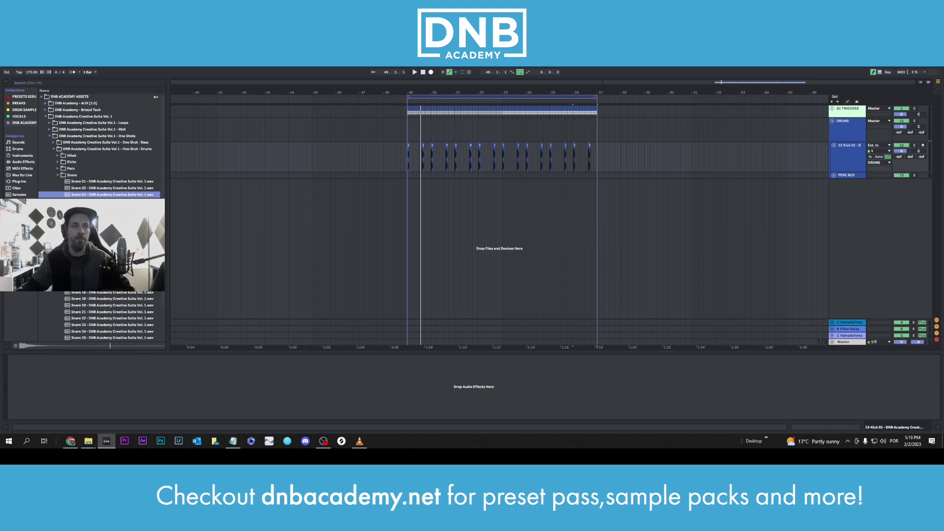
{"action": "key", "text": "Down"}
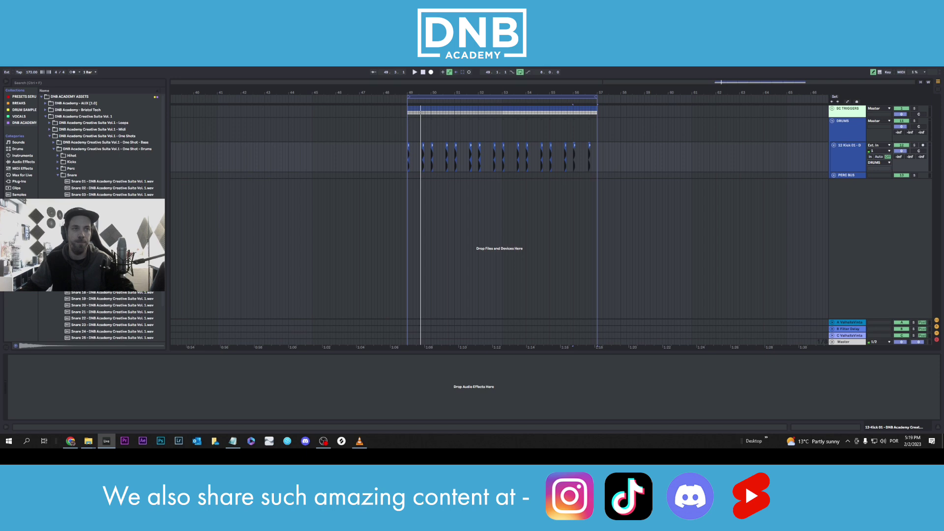
{"action": "left_click", "coordinate": [412, 174]}
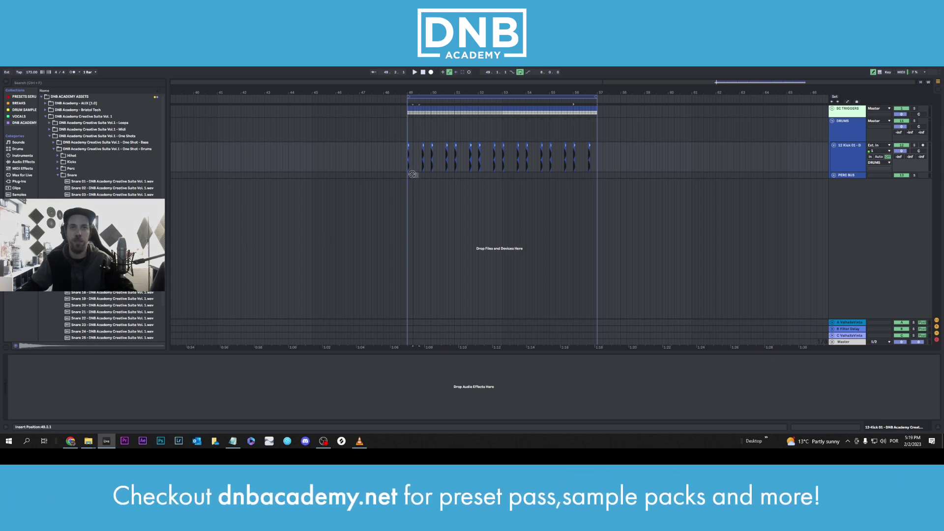
{"action": "left_click", "coordinate": [845, 156]}
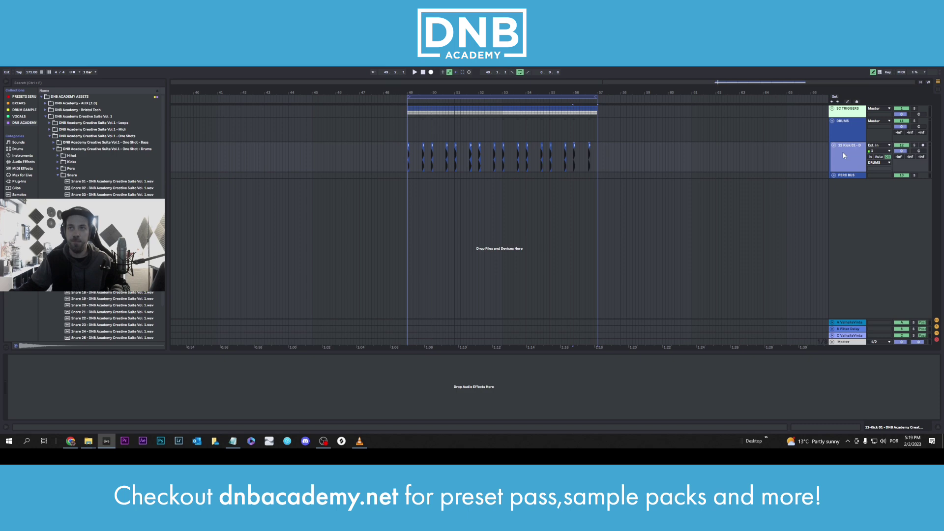
{"action": "key", "text": "ctrl+t"}
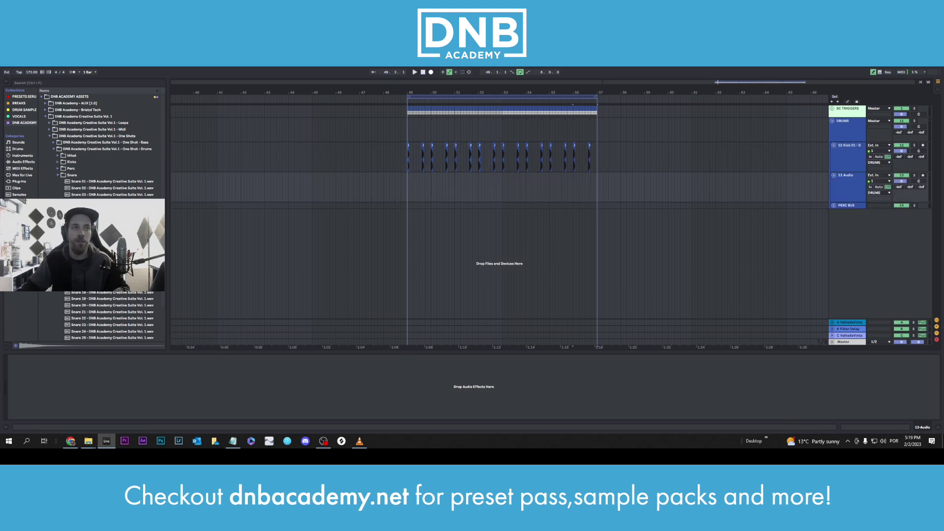
{"action": "left_click", "coordinate": [415, 195]}
{"action": "left_click_drag", "start_coordinate": [414, 195], "coordinate": [414, 196]}
{"action": "key", "text": "space"}
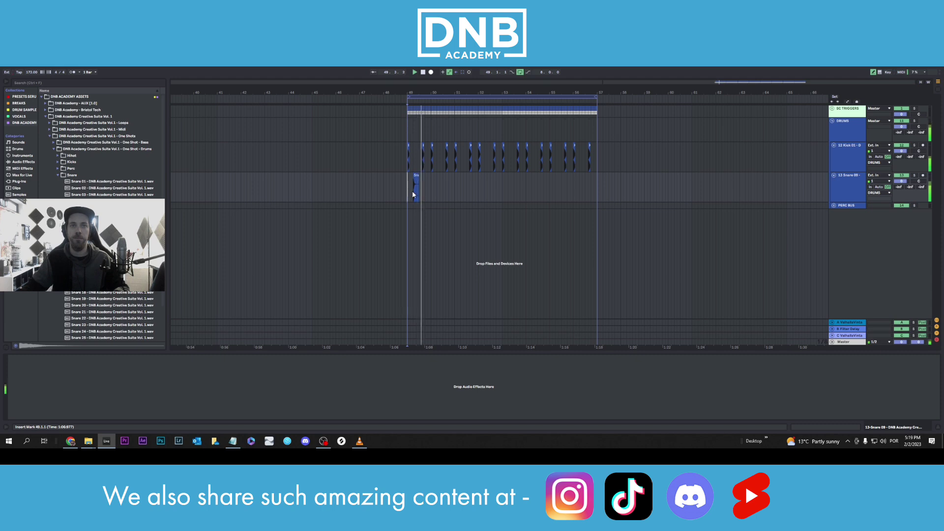
- Repeat the snare on beats 2 and 4 of every bar from bar 49 to the end of the loop at bar 57
{"action": "key", "text": "space"}
{"action": "mouse_move", "coordinate": [426, 181]}
{"action": "left_mouse_down"}
{"action": "mouse_move", "coordinate": [413, 182]}
{"action": "mouse_move", "coordinate": [432, 176]}
{"action": "mouse_move", "coordinate": [408, 181]}
{"action": "left_mouse_up"}
{"action": "key", "text": "ctrl+d"}
{"action": "key", "text": "ctrl+d"}
{"action": "key", "text": "ctrl+d"}
{"action": "key", "text": "ctrl+d"}
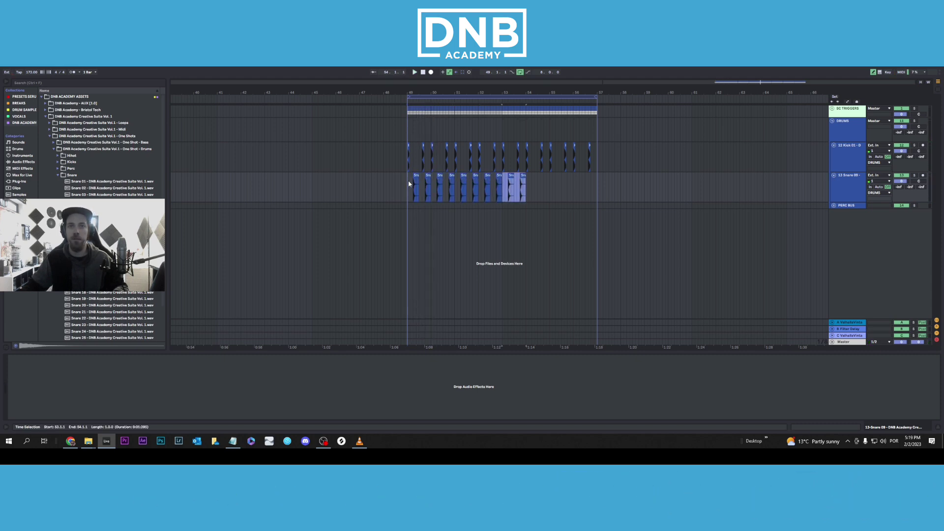
{"action": "key", "text": "ctrl+d"}
{"action": "key", "text": "ctrl+d"}
{"action": "key", "text": "ctrl+d"}
{"action": "key", "text": "space"}
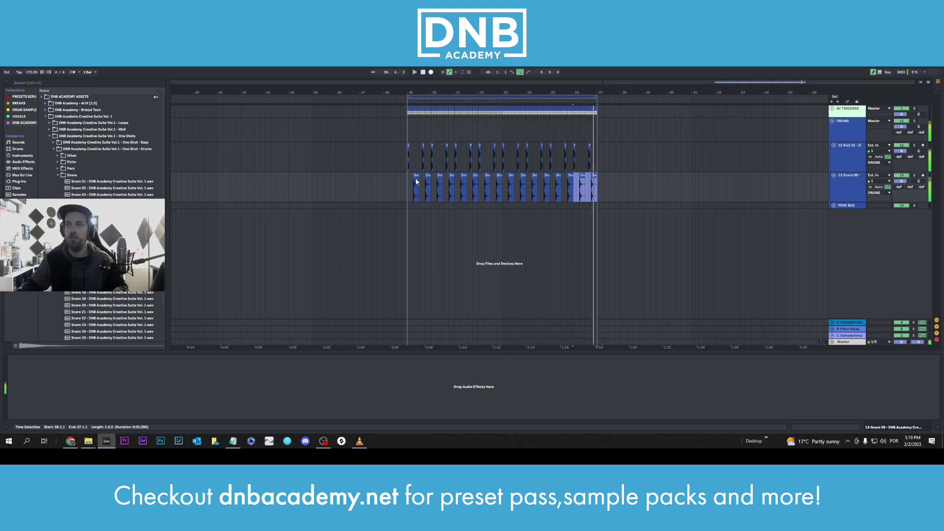
- Find the Saturator audio effect and add it to the DRUMS group
{"action": "left_click", "coordinate": [853, 134]}
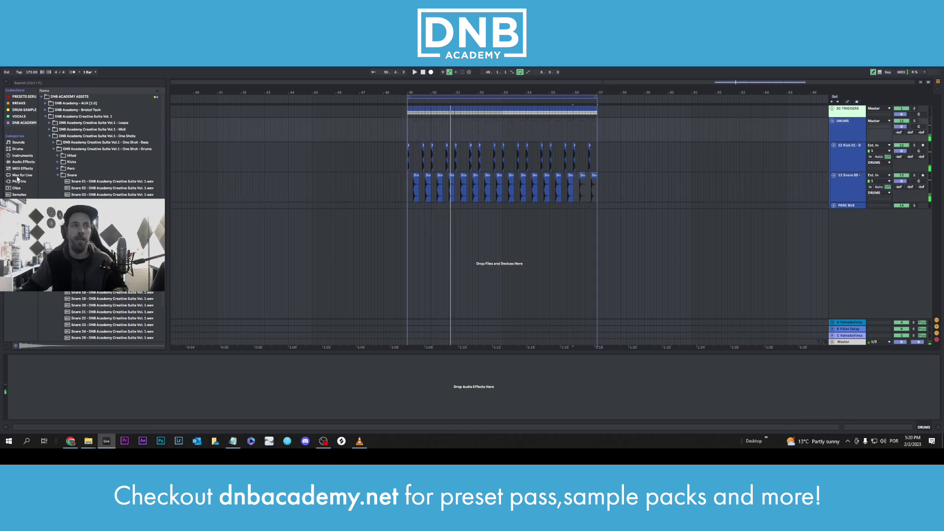
{"action": "left_click", "coordinate": [19, 162]}
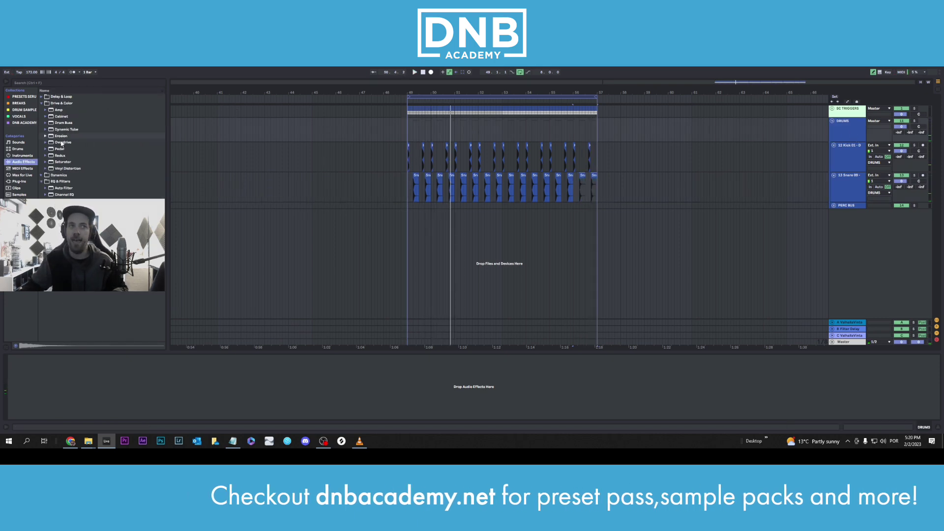
{"action": "left_click", "coordinate": [34, 84]}
{"action": "type", "text": "saut"}
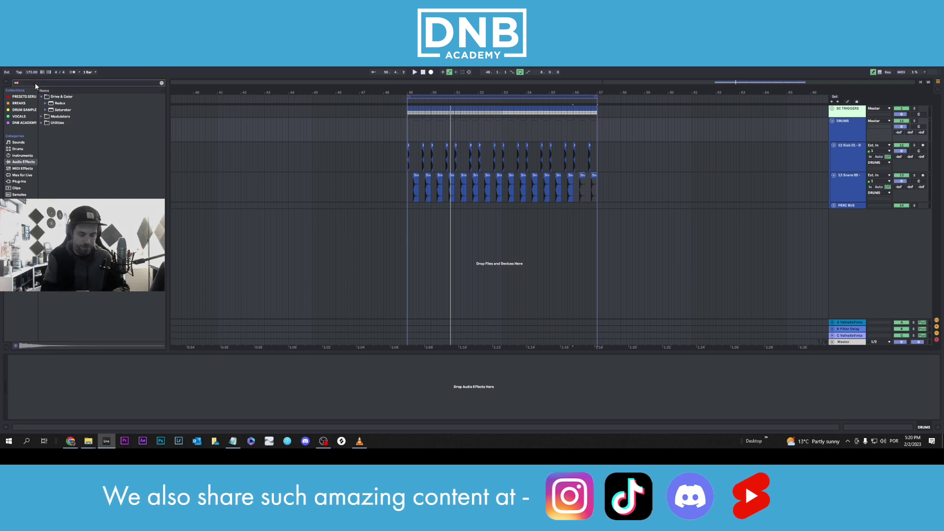
{"action": "key", "text": "BackSpace"}
{"action": "key", "text": "BackSpace"}
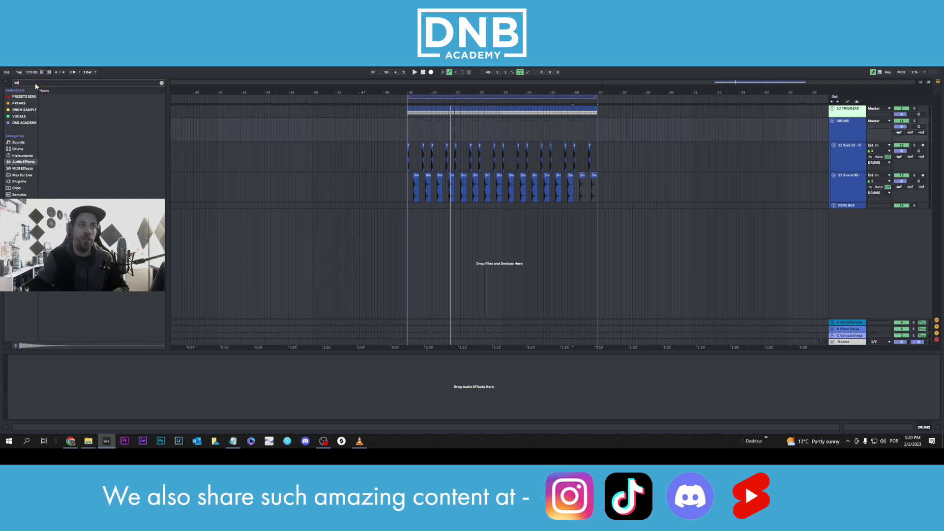
{"action": "type", "text": "tura"}
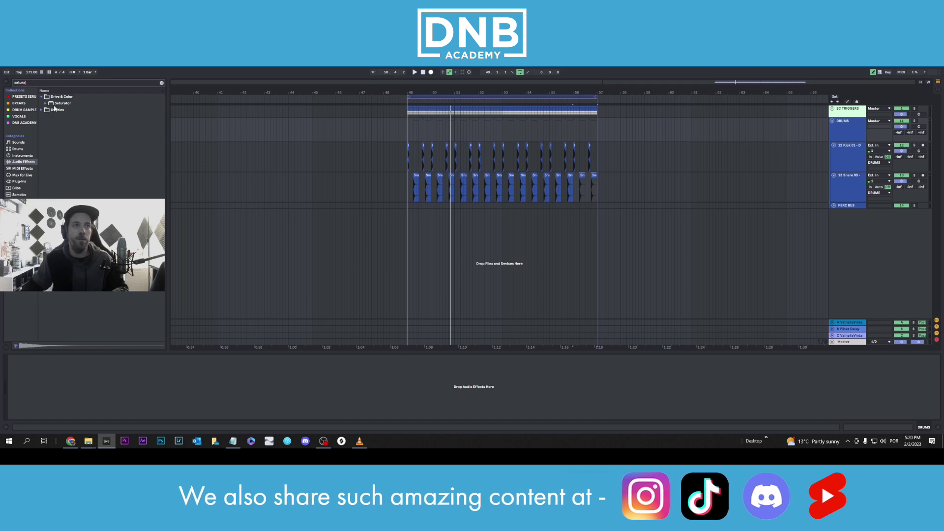
{"action": "left_click_drag", "start_coordinate": [62, 103], "coordinate": [455, 241]}
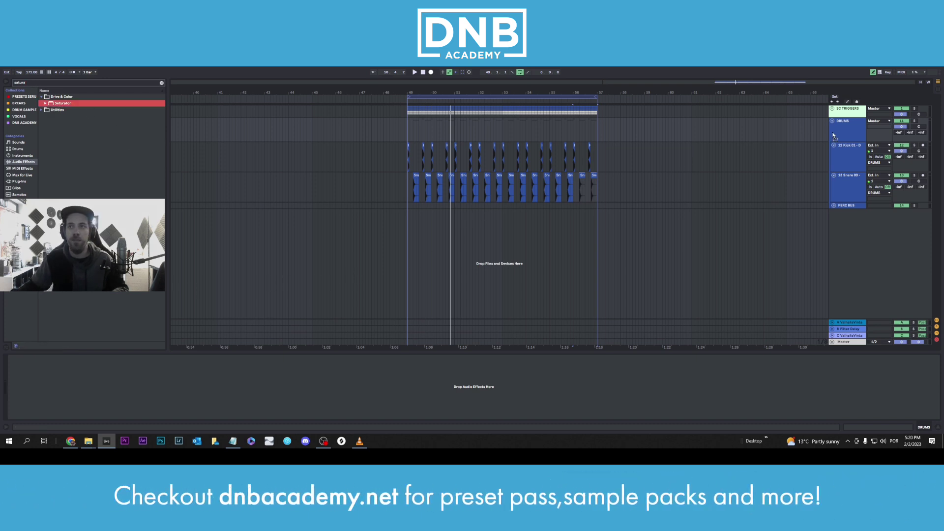
{"action": "left_click_drag", "start_coordinate": [834, 136], "coordinate": [833, 136]}
- During playback, set the Saturator's Drive to about 5.7 dB and enable Soft Clip
{"action": "key", "text": "space"}
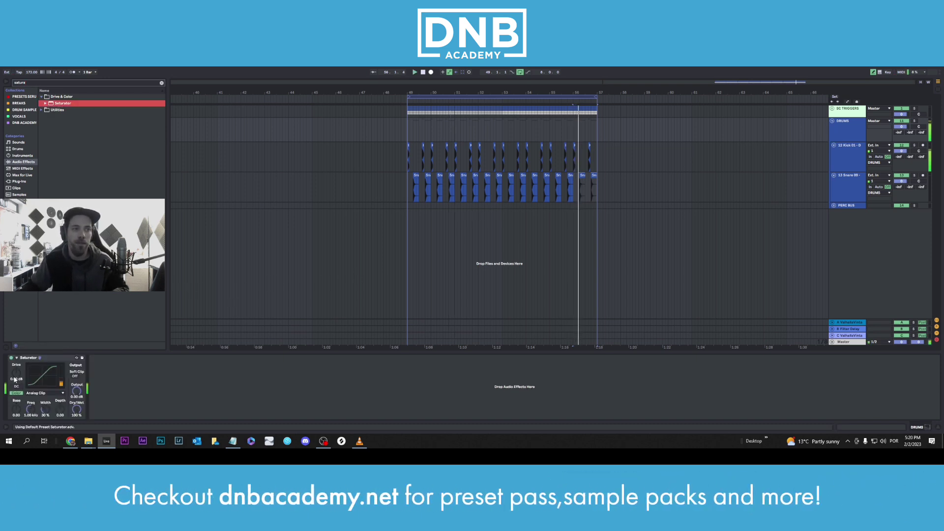
{"action": "left_click_drag", "start_coordinate": [16, 374], "coordinate": [16, 363]}
{"action": "left_click", "coordinate": [75, 376]}
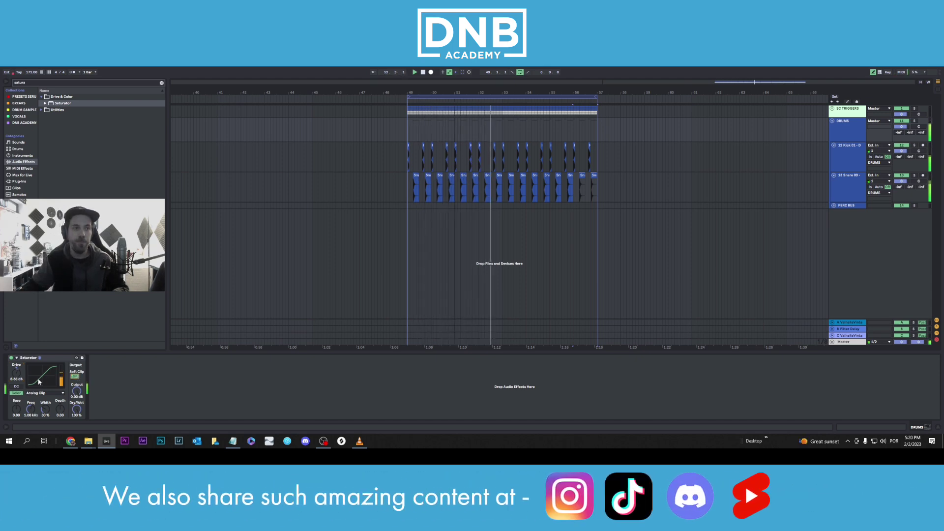
{"action": "left_click_drag", "start_coordinate": [17, 373], "coordinate": [16, 375]}
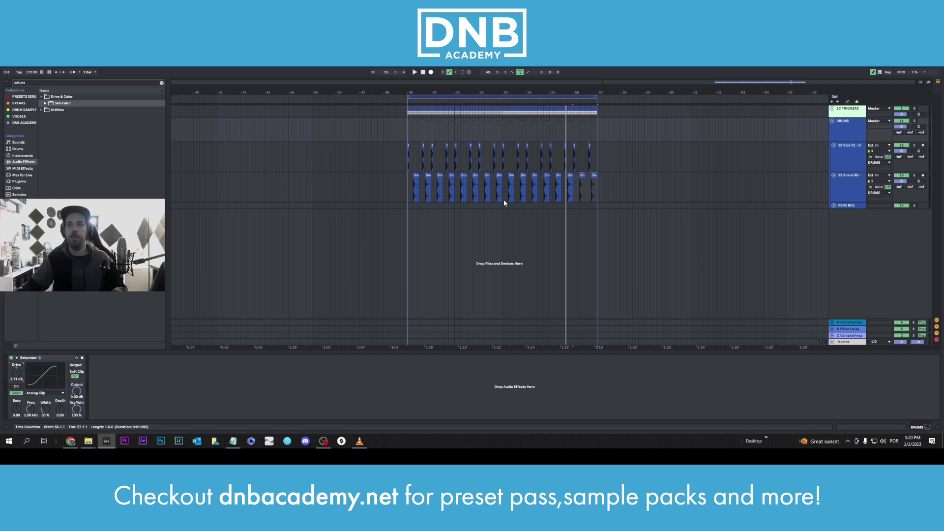
- Expand the PERC BUS group and insert a MIDI track below its audio track
{"action": "left_click", "coordinate": [833, 206]}
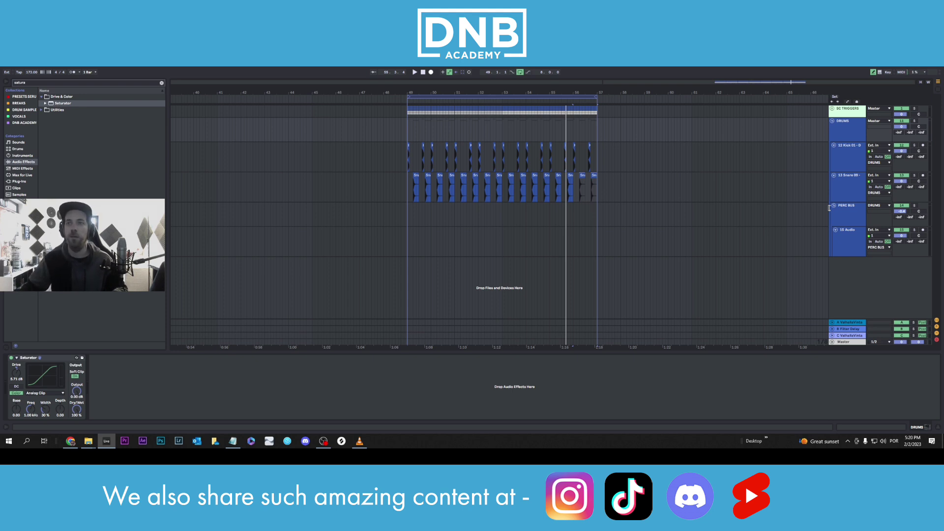
{"action": "left_click", "coordinate": [847, 231]}
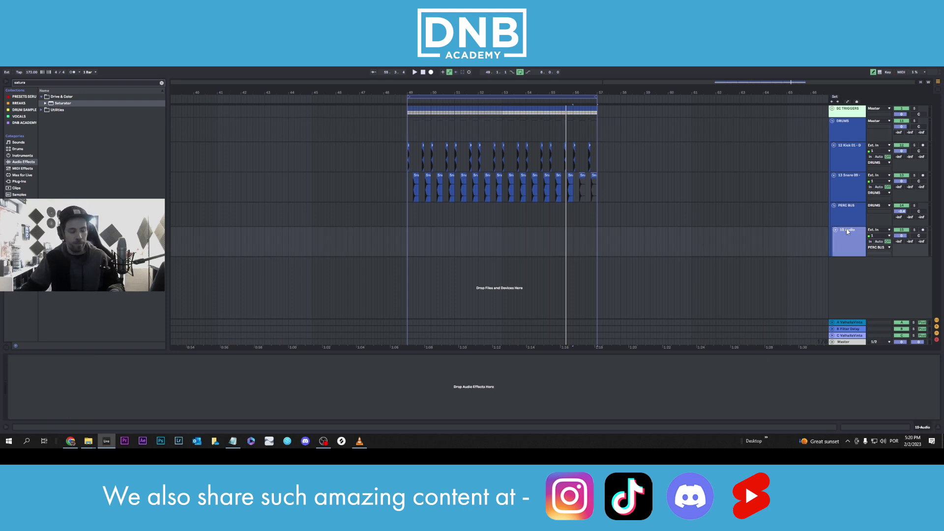
{"action": "key", "text": "ctrl+shift+t"}
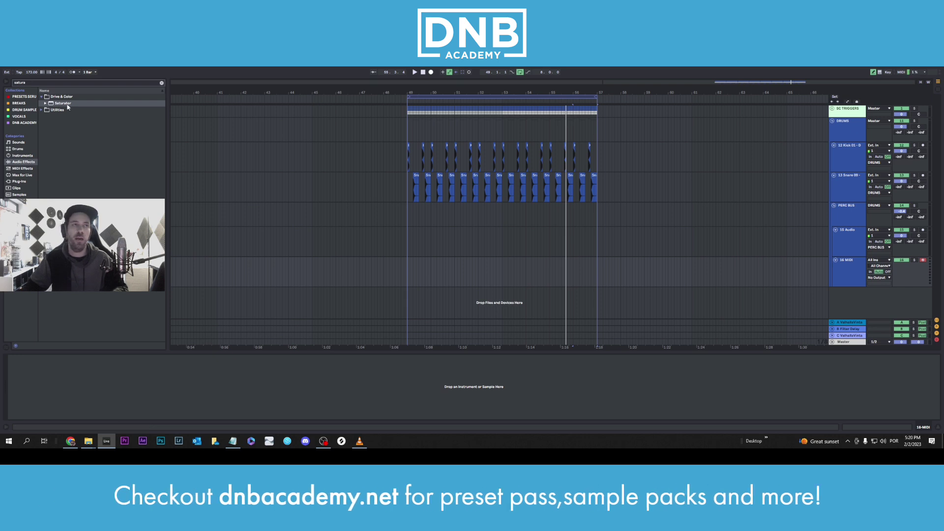
- Find the Superior Drummer 3 plug-in and load it on the new MIDI track, moving its window clear of the track list
{"action": "type", "text": "super"}
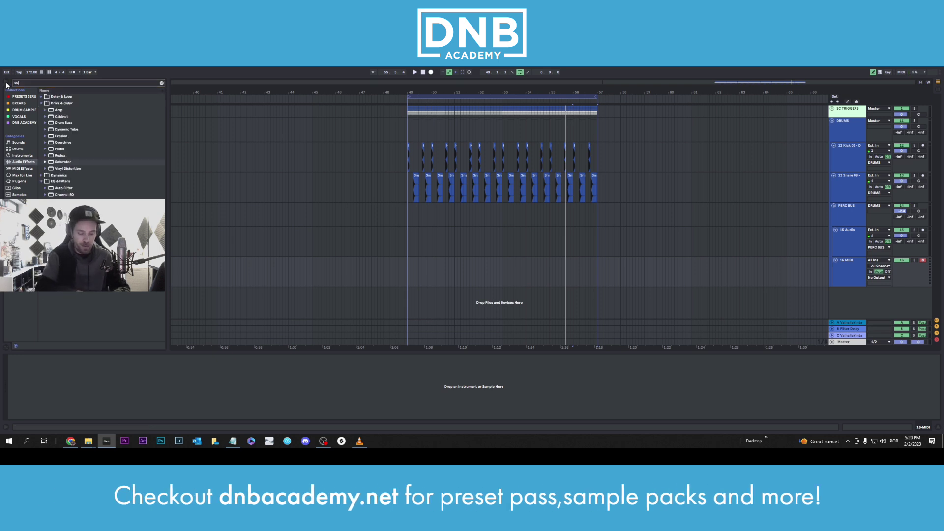
{"action": "left_click", "coordinate": [19, 181]}
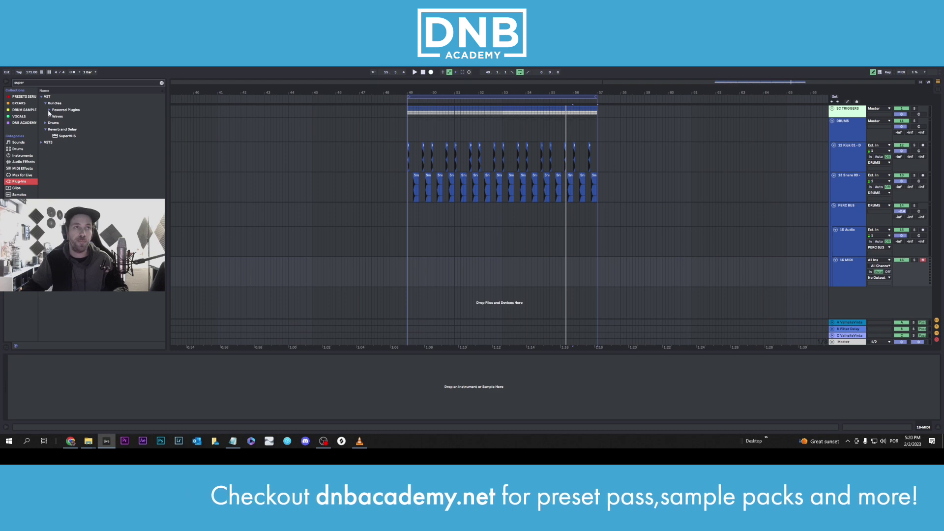
{"action": "left_click", "coordinate": [45, 123]}
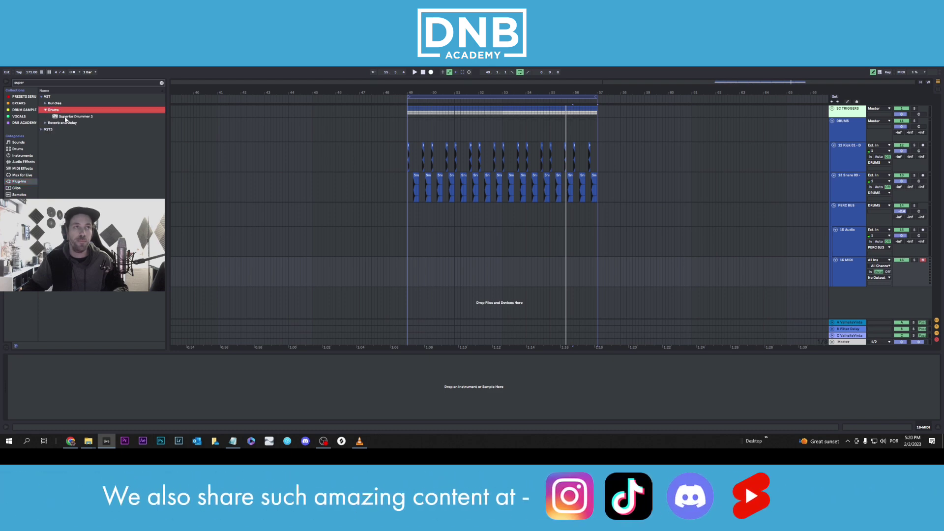
{"action": "left_click", "coordinate": [69, 117]}
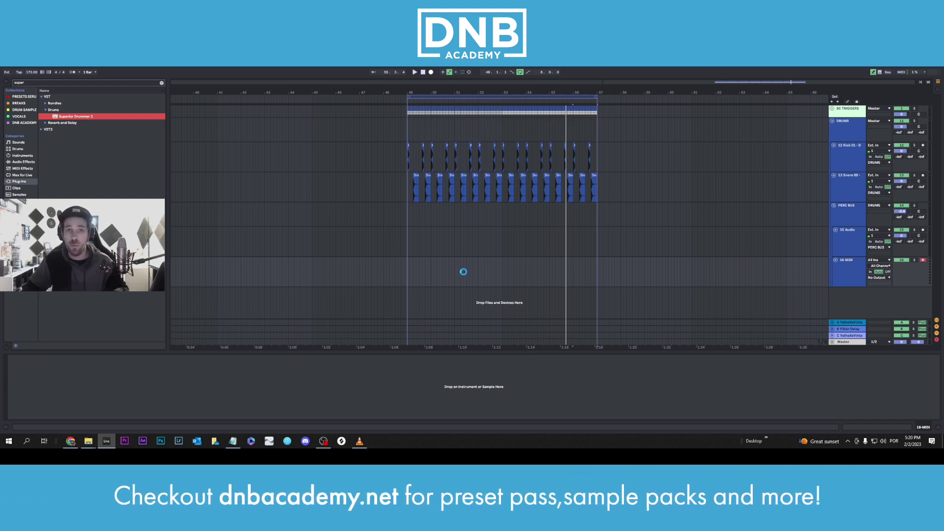
{"action": "key", "text": "Return"}
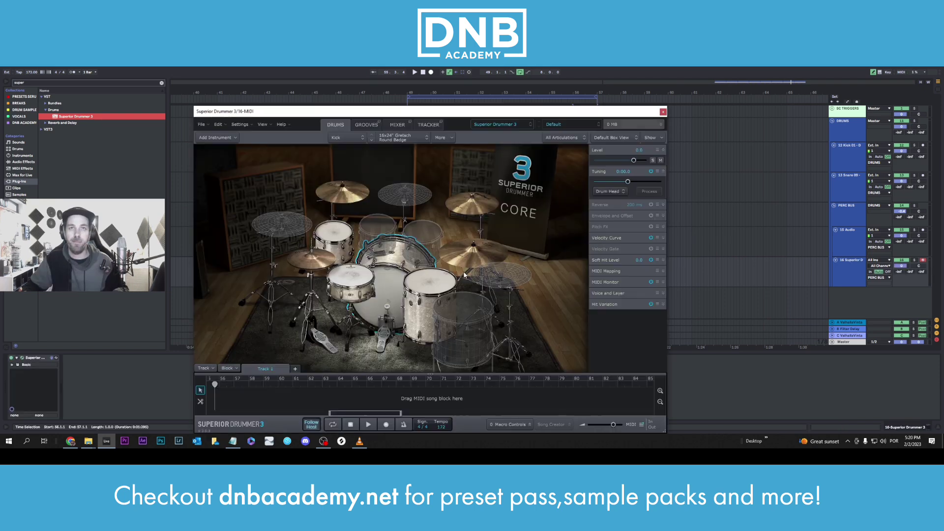
{"action": "left_click_drag", "start_coordinate": [496, 115], "coordinate": [496, 104]}
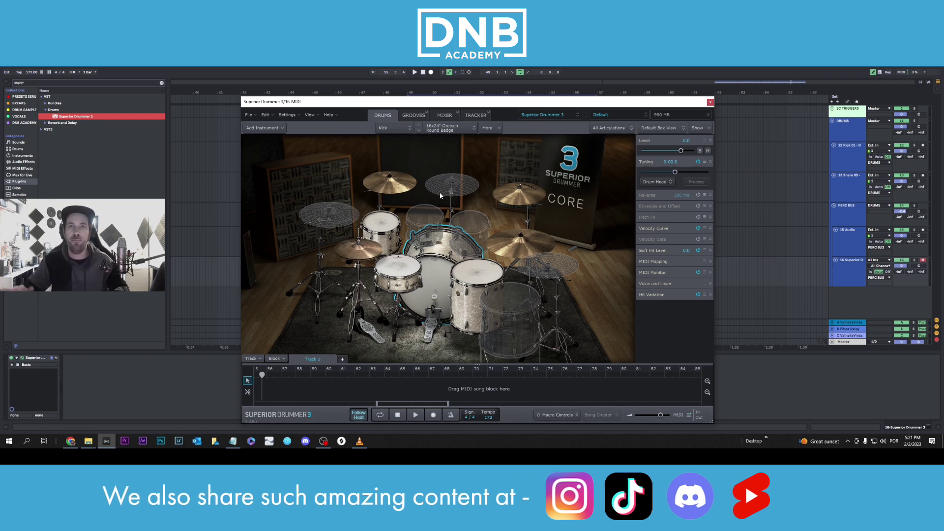
- Select and audition the kit's hi-hat, and look through its alternative cymbal models
{"action": "left_click", "coordinate": [355, 251]}
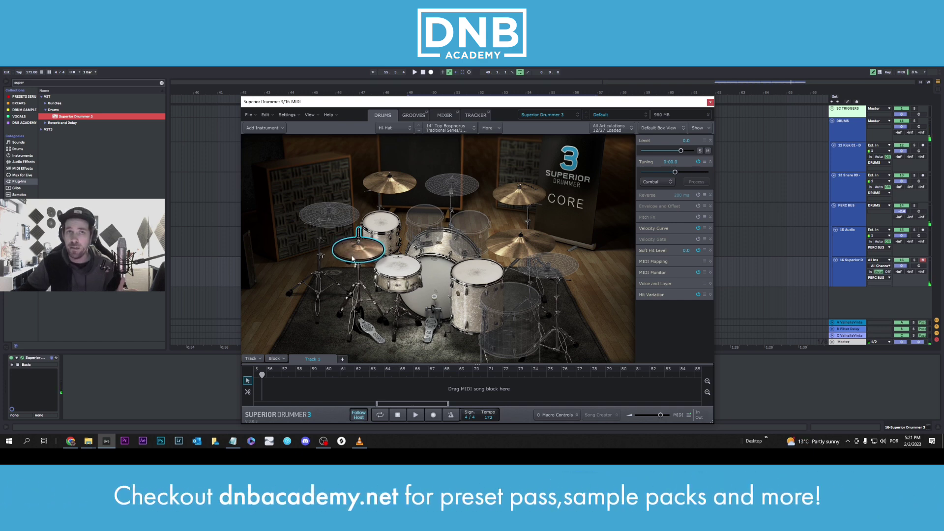
{"action": "left_click", "coordinate": [352, 258]}
{"action": "left_click", "coordinate": [352, 258]}
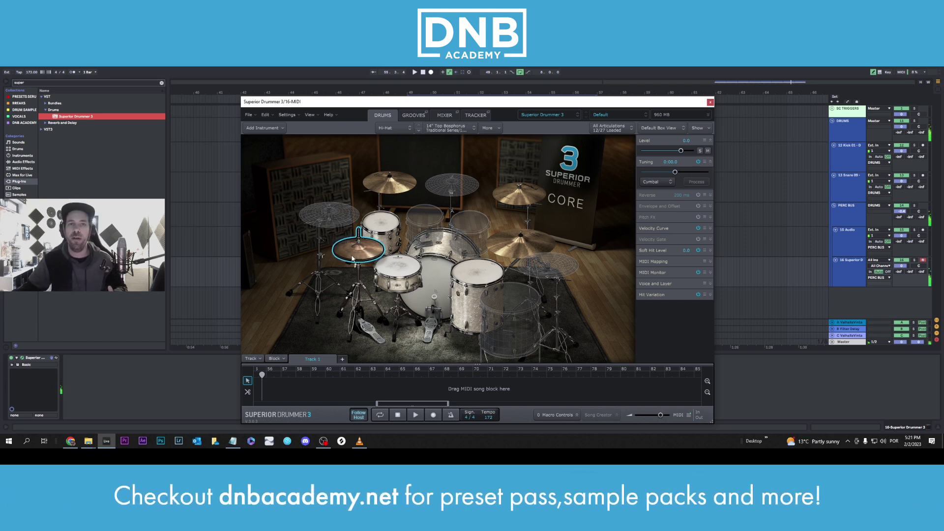
{"action": "left_click", "coordinate": [353, 255]}
{"action": "right_click", "coordinate": [354, 254]}
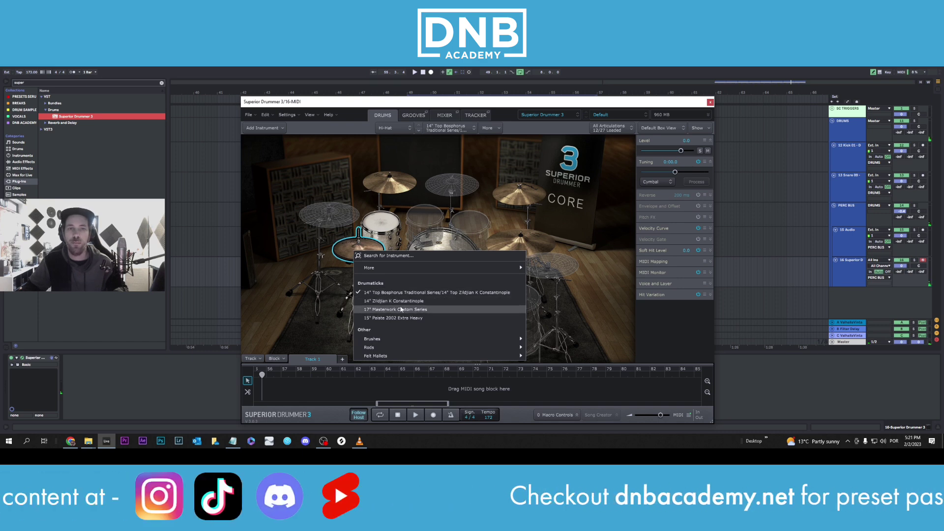
{"action": "left_click", "coordinate": [348, 251]}
{"action": "right_click", "coordinate": [347, 251]}
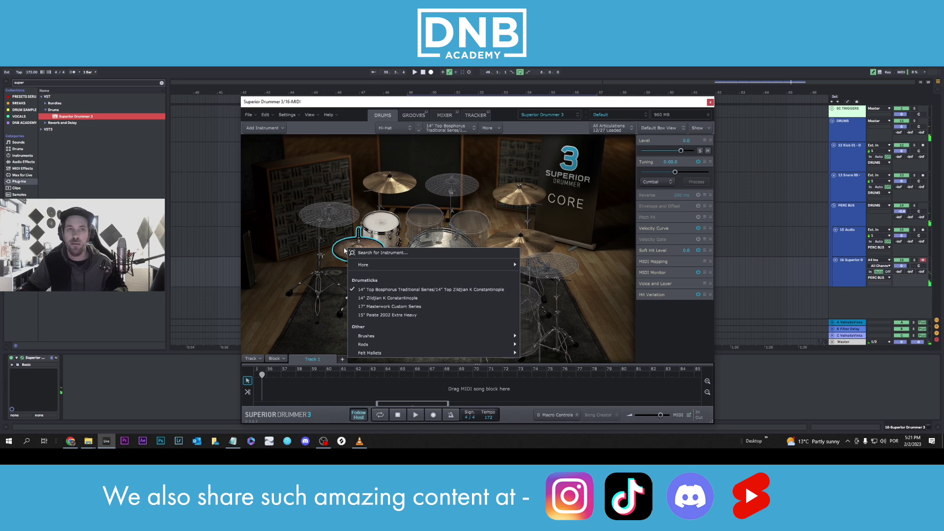
{"action": "left_click", "coordinate": [344, 250]}
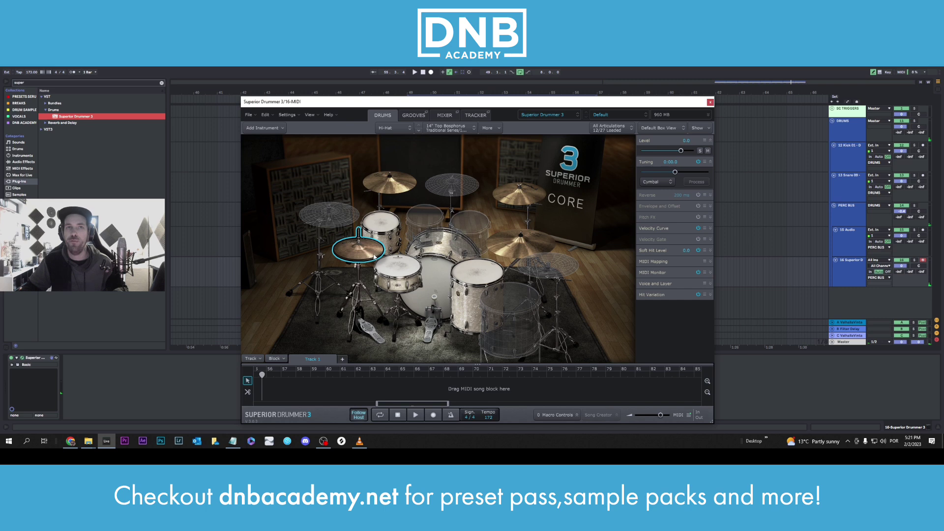
- Check the hi-hat's model list and the kit's instrument list, keeping the current hi-hat, and close the plug-in window
{"action": "left_click", "coordinate": [452, 130]}
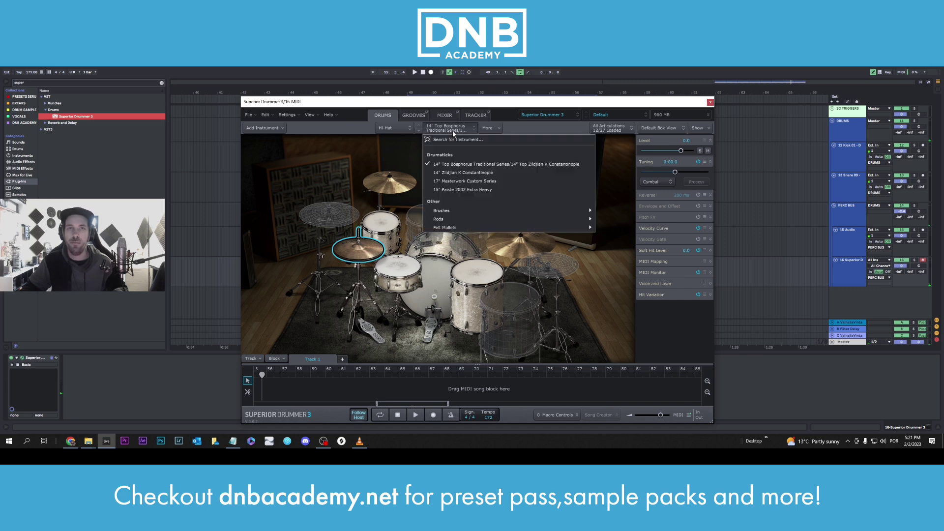
{"action": "left_click", "coordinate": [452, 130]}
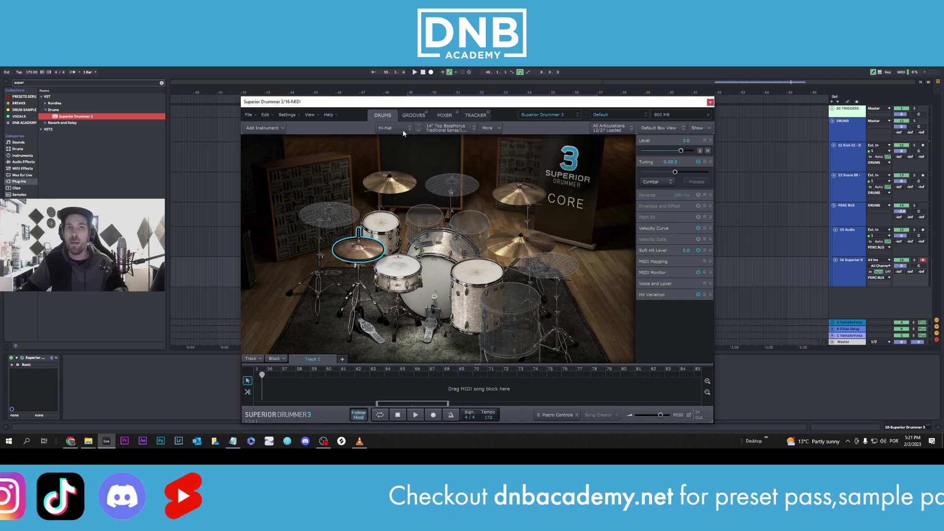
{"action": "left_click", "coordinate": [396, 128]}
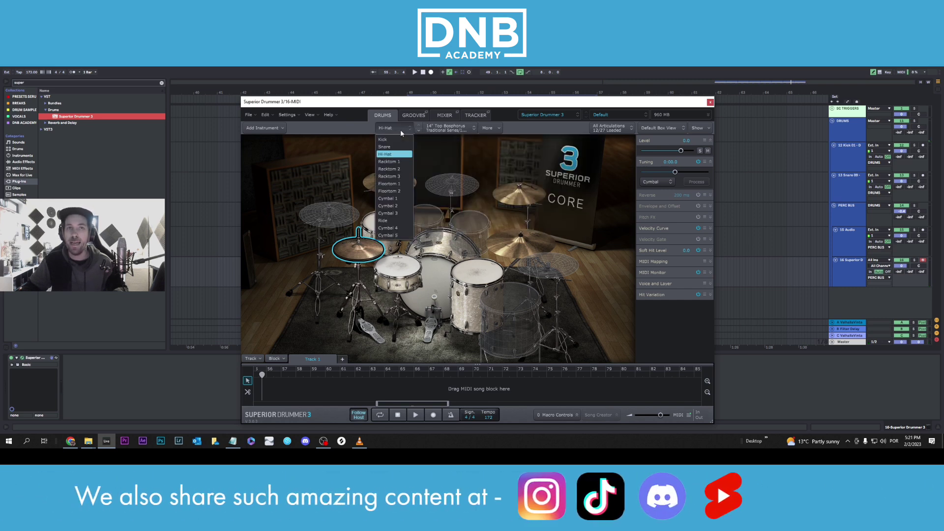
{"action": "left_click", "coordinate": [391, 155]}
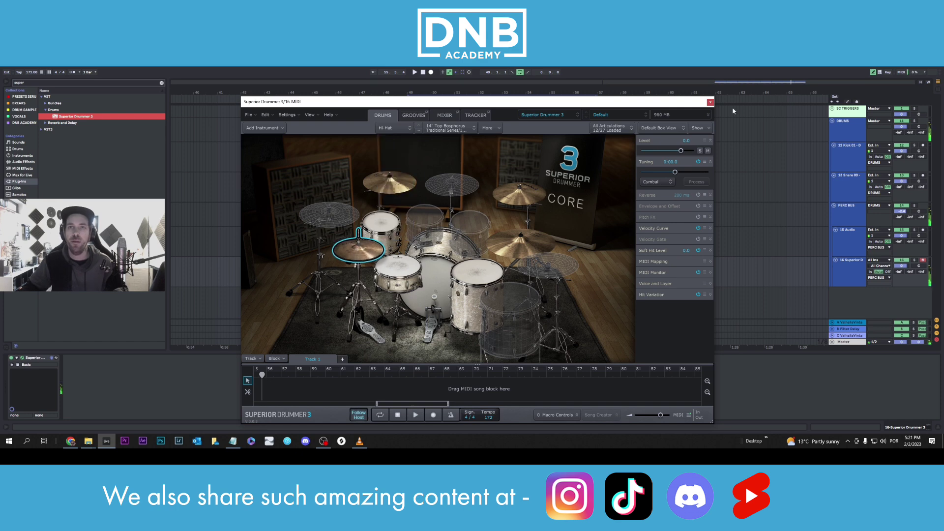
{"action": "left_click", "coordinate": [710, 101]}
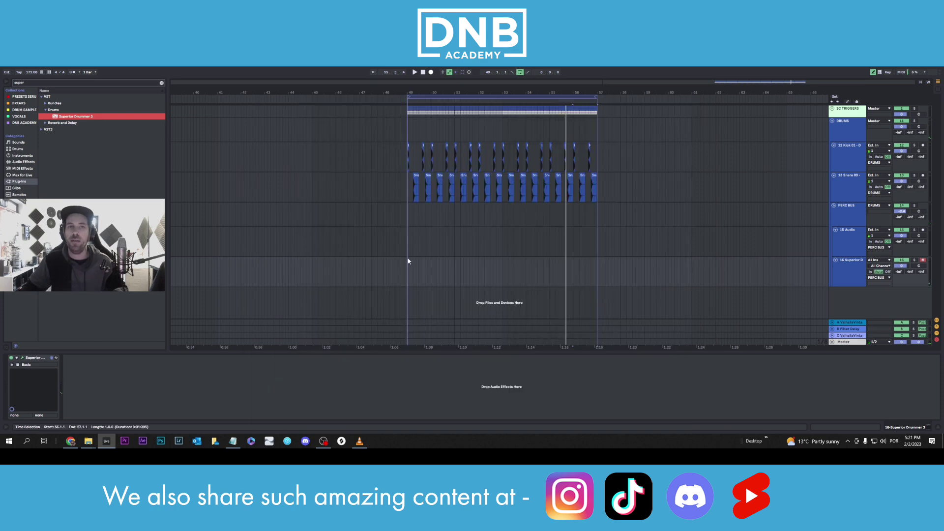
- Create an empty eight-bar MIDI clip on the Superior Drummer 3 track from bar 49 to 57 and enlarge its note editor
{"action": "left_click_drag", "start_coordinate": [407, 265], "coordinate": [597, 264]}
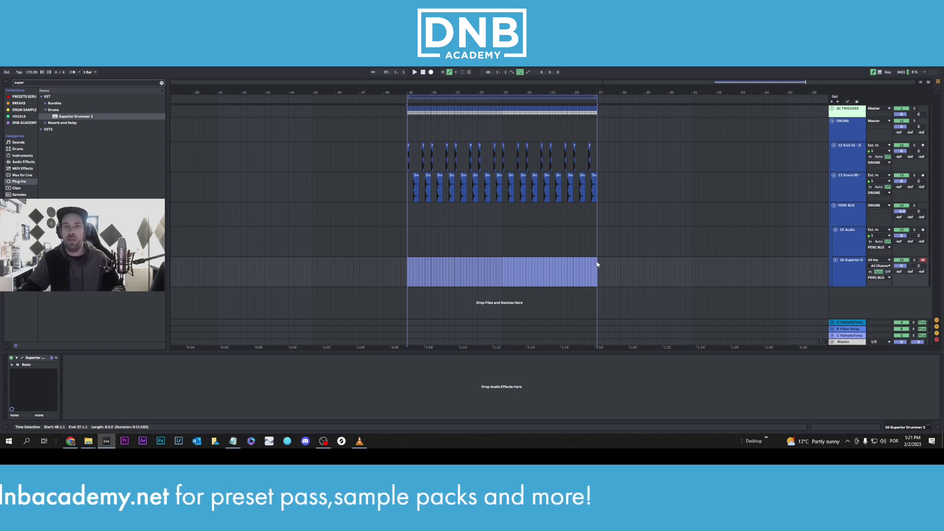
{"action": "key", "text": "ctrl+shift+m"}
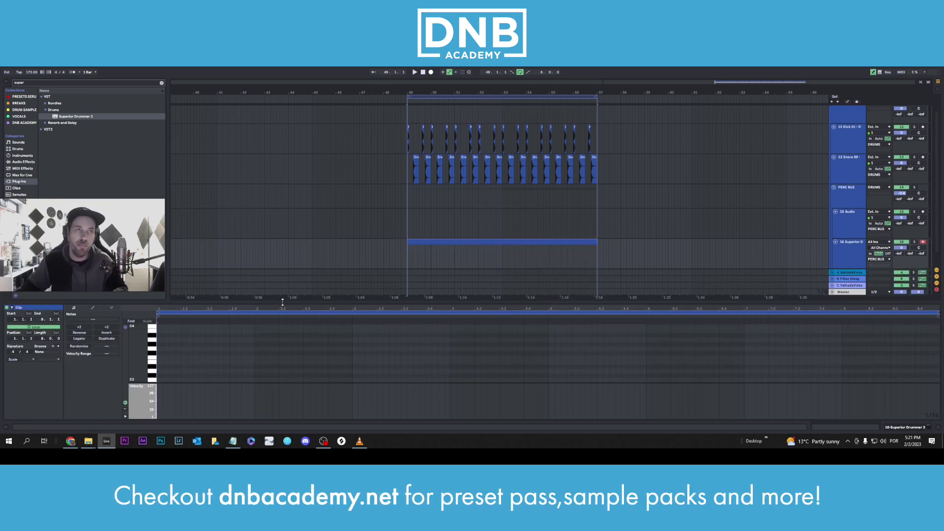
{"action": "left_click_drag", "start_coordinate": [283, 302], "coordinate": [285, 277]}
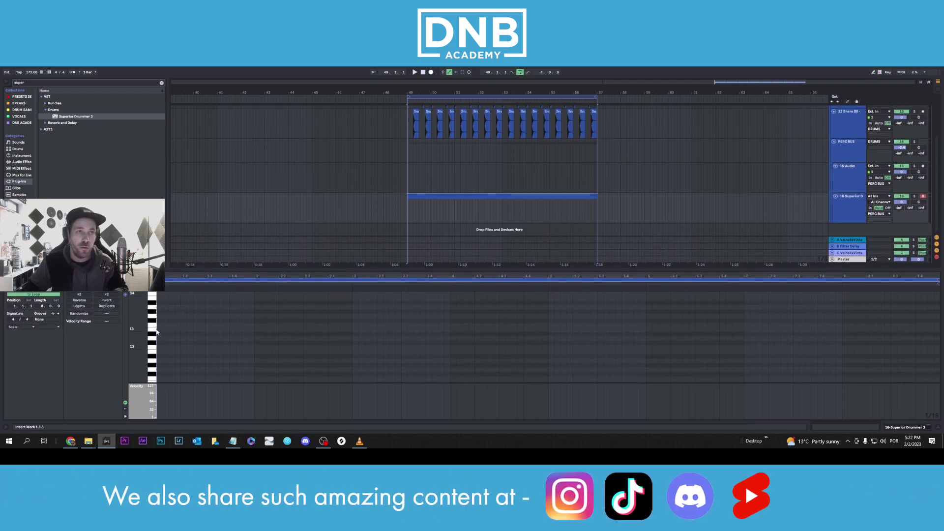
- Audition the piano roll keys for hi-hat sounds and add a one-beat A#1 note at the clip's start
{"action": "scroll", "coordinate": [157, 352], "scroll_direction": "down", "scroll_amount": 2}
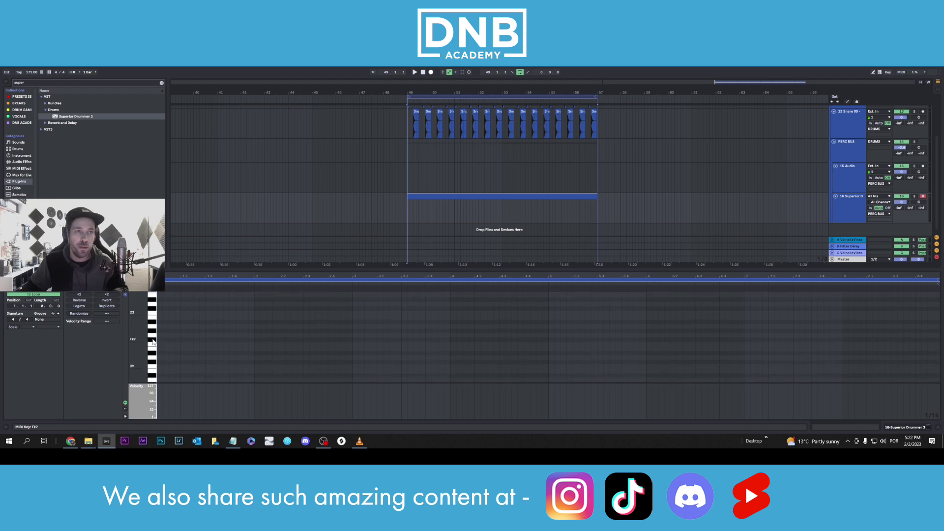
{"action": "left_click_drag", "start_coordinate": [153, 322], "coordinate": [158, 377]}
{"action": "double_click", "coordinate": [159, 377]}
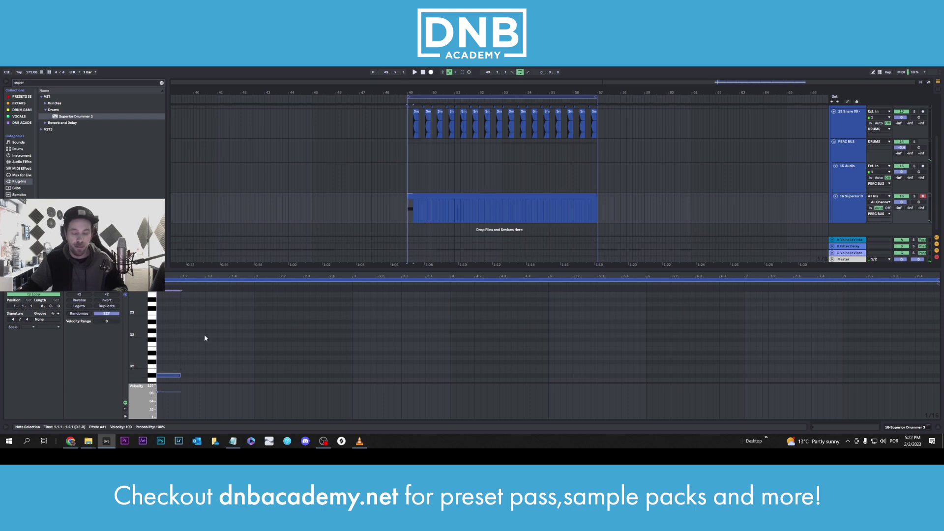
- Duplicate the A#1 note onto beats two and three, lowering the copies to G#1 and F#1, and delete the extra fourth note
{"action": "scroll", "coordinate": [203, 335], "scroll_direction": "down", "scroll_amount": 3}
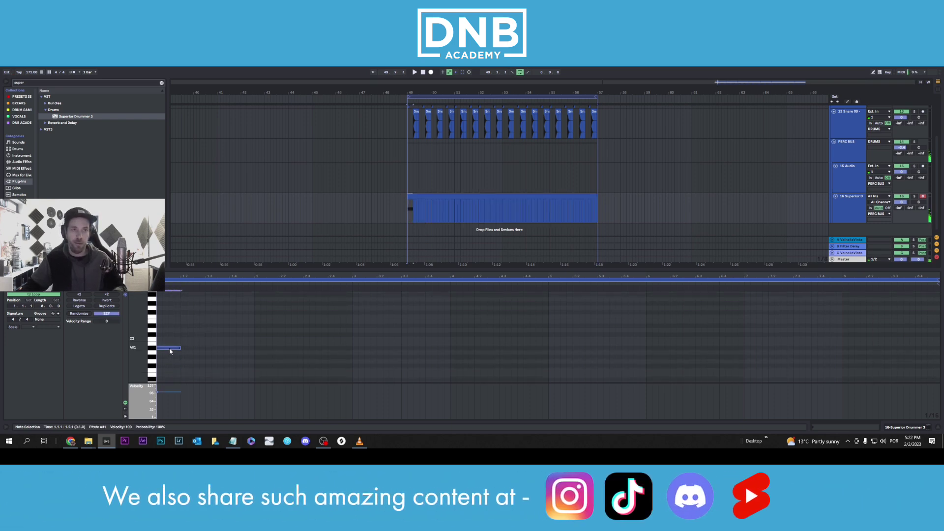
{"action": "key", "text": "ctrl+d"}
{"action": "key", "text": "Down"}
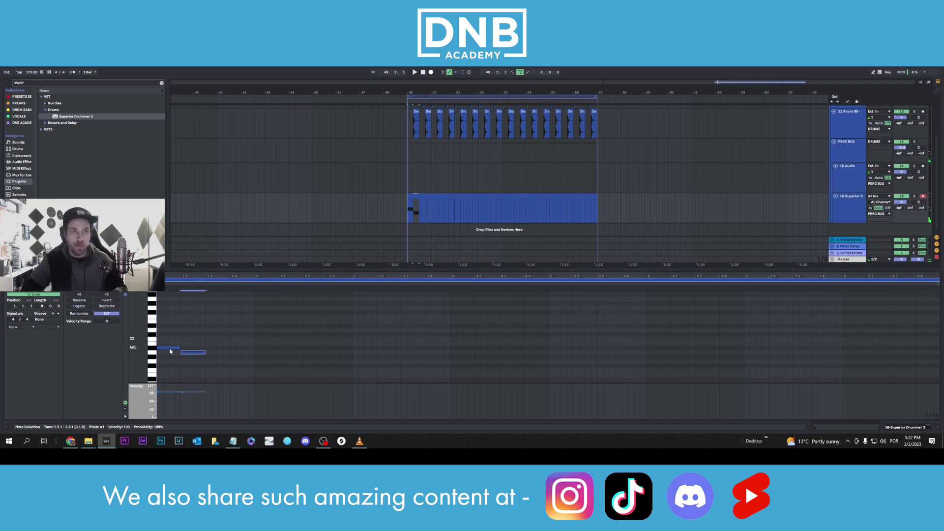
{"action": "key", "text": "Down"}
{"action": "key", "text": "ctrl+d"}
{"action": "key", "text": "Down"}
{"action": "key", "text": "Down"}
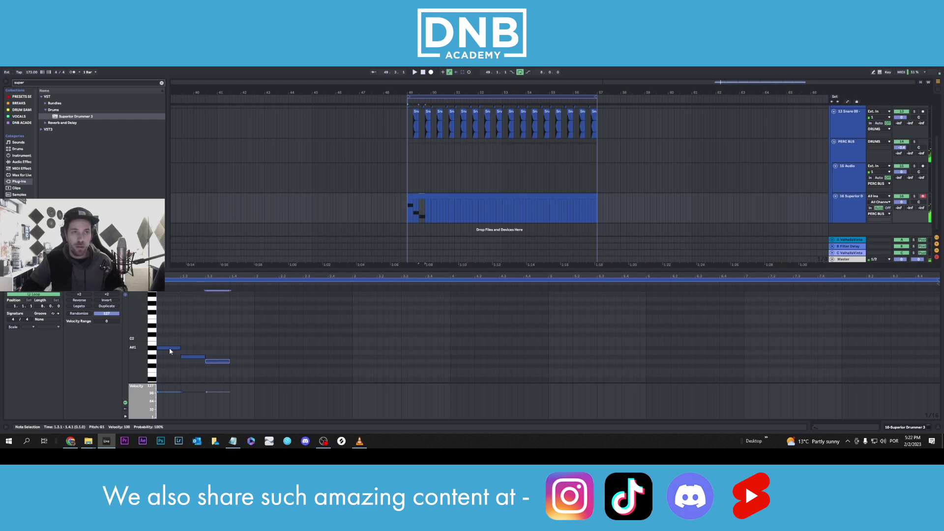
{"action": "key", "text": "ctrl+d"}
{"action": "key", "text": "Down"}
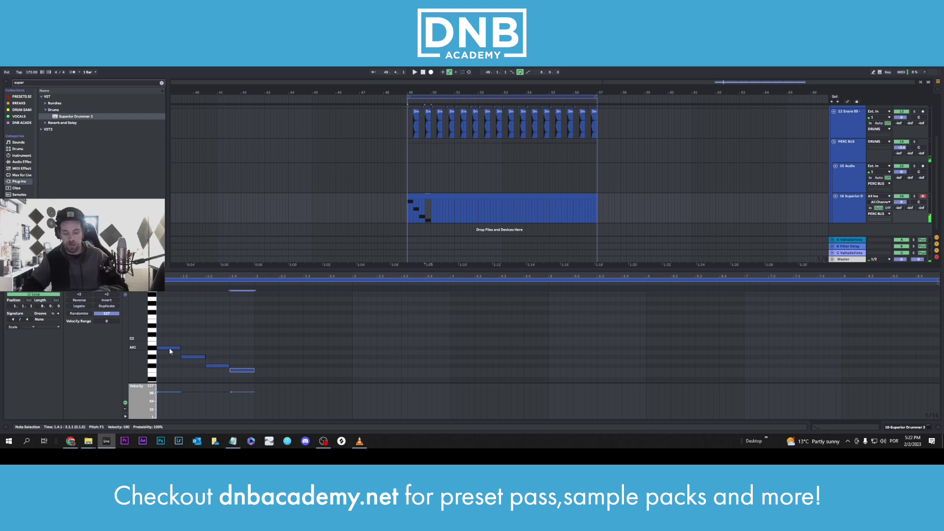
{"action": "key", "text": "Delete"}
{"action": "left_click", "coordinate": [169, 347]}
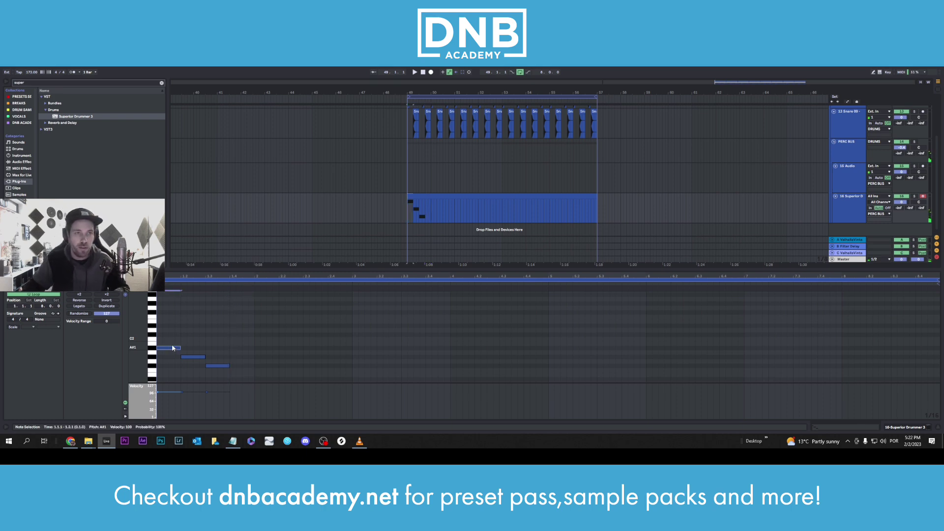
{"action": "left_click_drag", "start_coordinate": [172, 345], "coordinate": [177, 373]}
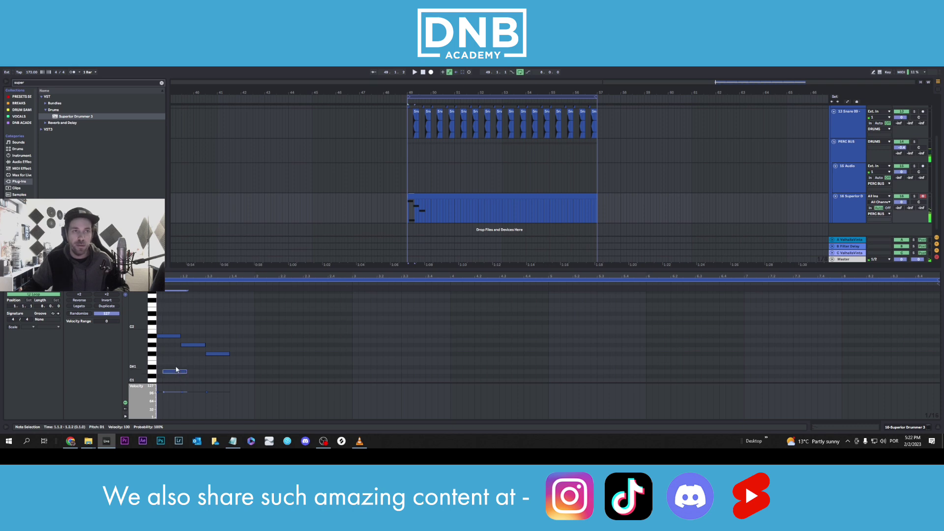
{"action": "key", "text": "Delete"}
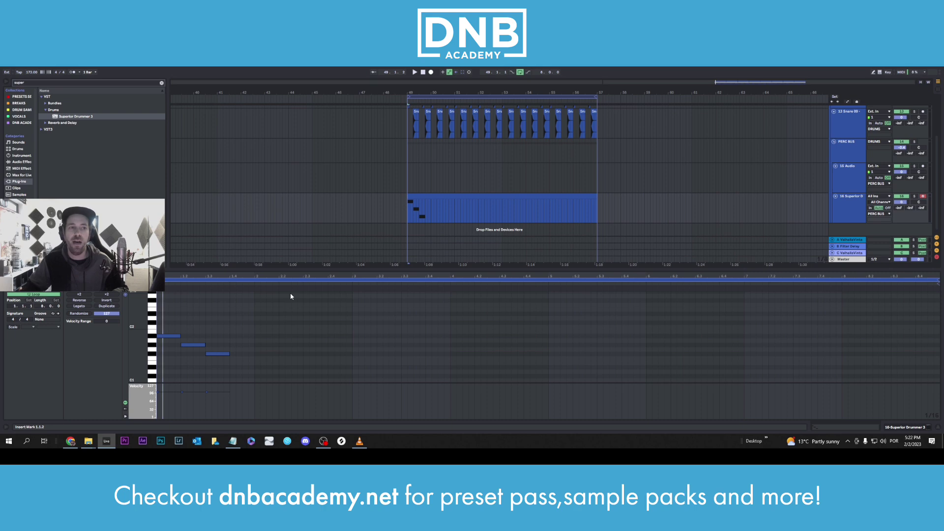
- Find the Utility audio effect and add it after Superior Drummer 3 in the track's device chain
{"action": "left_click", "coordinate": [856, 206]}
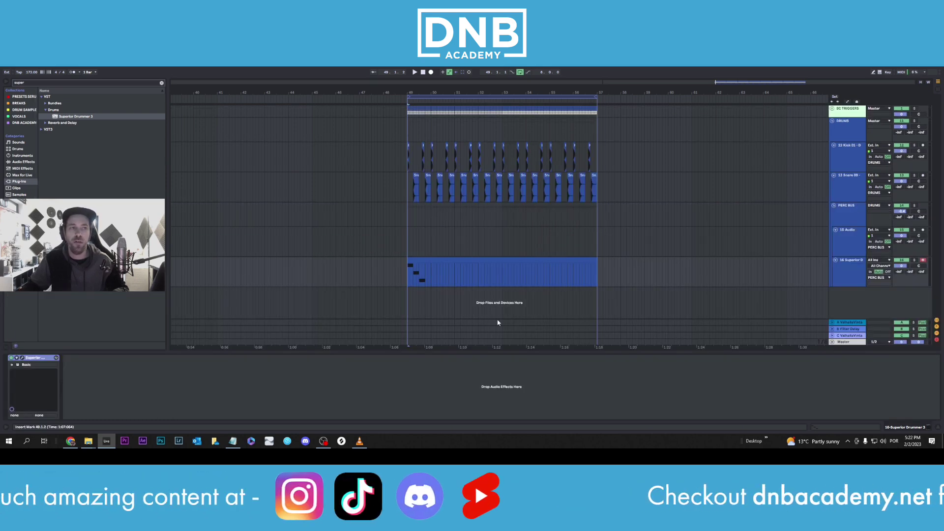
{"action": "left_click_drag", "start_coordinate": [26, 82], "coordinate": [6, 82]}
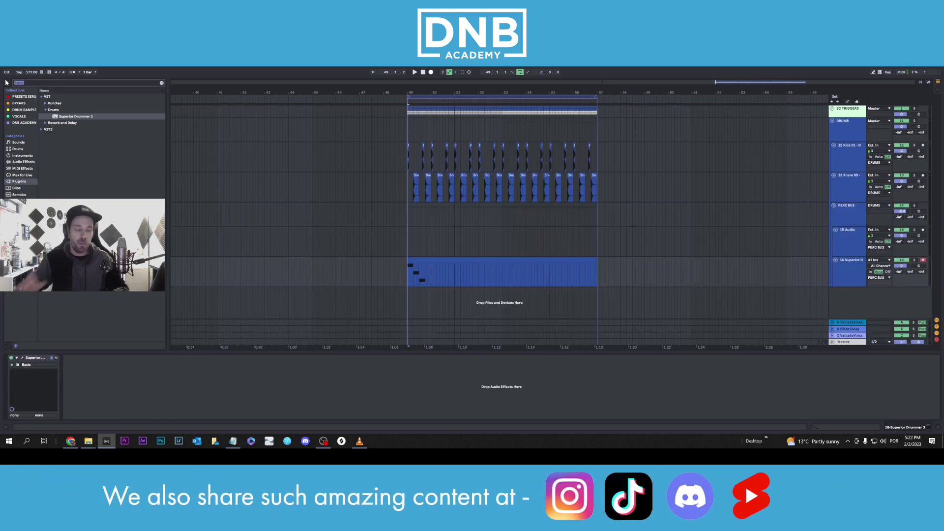
{"action": "type", "text": "uti"}
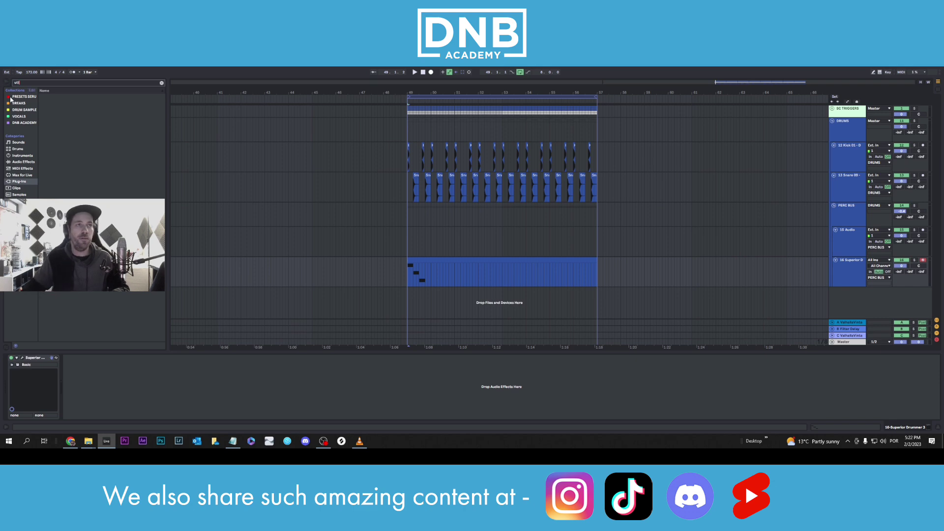
{"action": "left_click", "coordinate": [24, 162]}
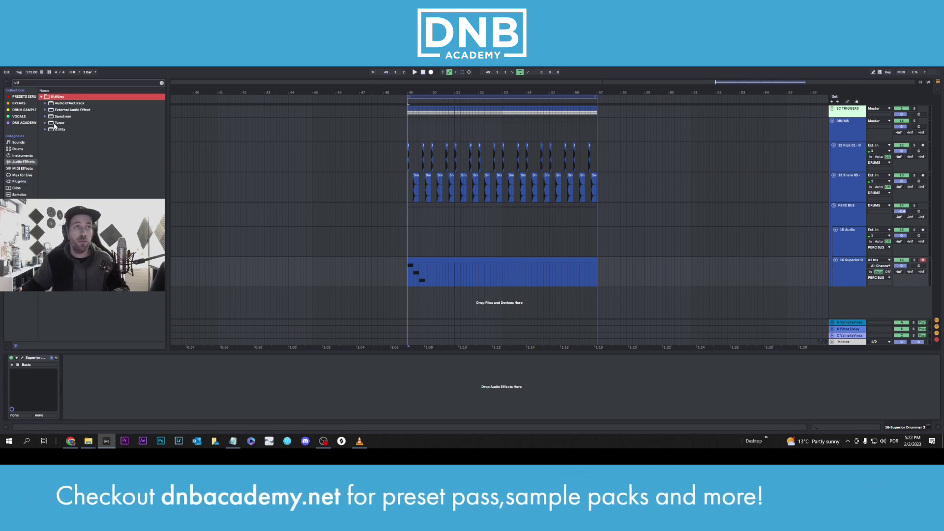
{"action": "left_click", "coordinate": [51, 129]}
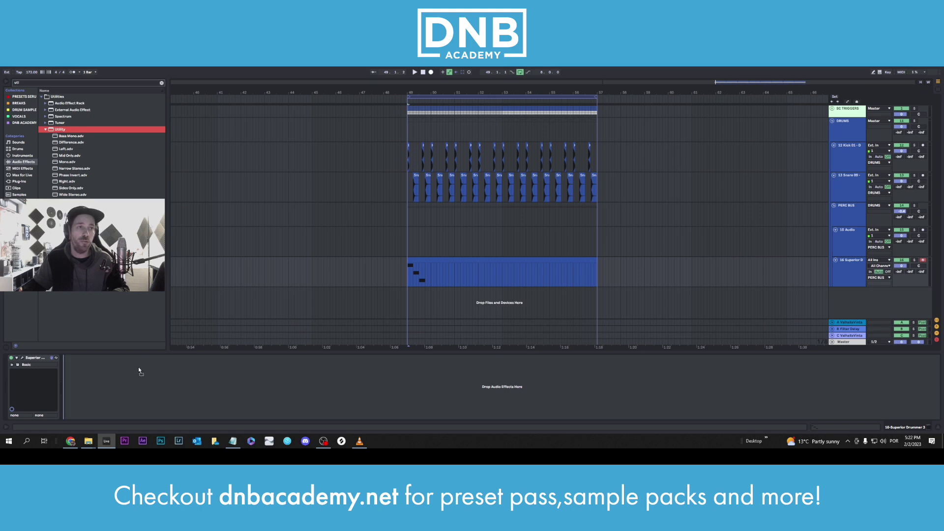
{"action": "left_click_drag", "start_coordinate": [138, 371], "coordinate": [99, 370]}
- Solo the Superior Drummer 3 track and raise the Utility's output Gain while auditioning the hi-hat notes
{"action": "key", "text": "space"}
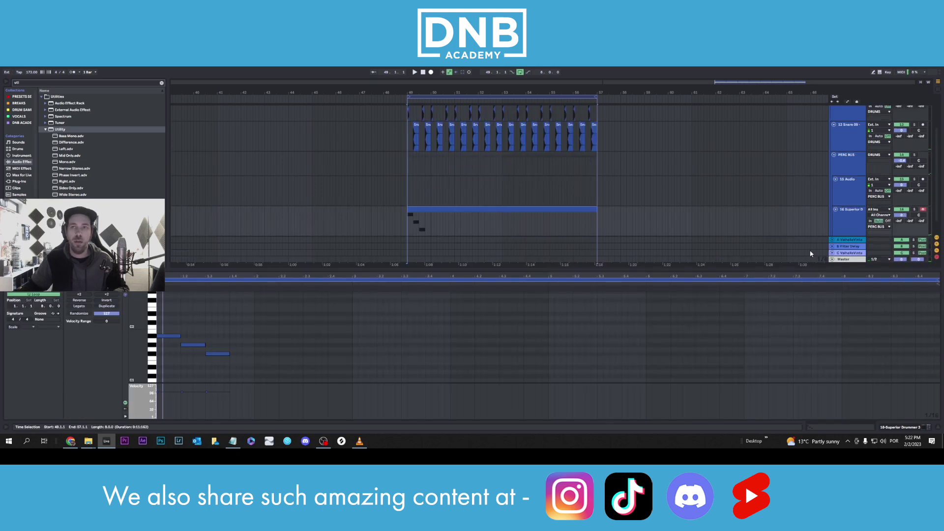
{"action": "double_click", "coordinate": [858, 209]}
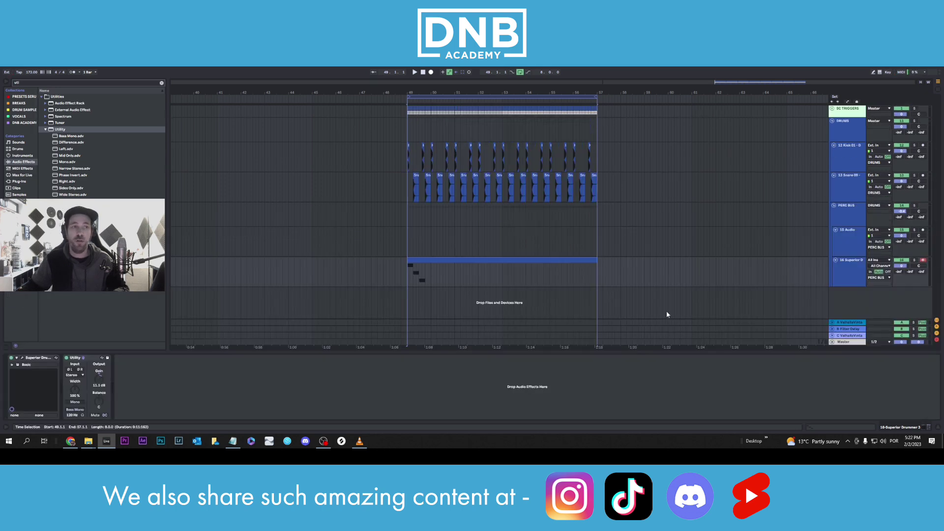
{"action": "left_click", "coordinate": [914, 261]}
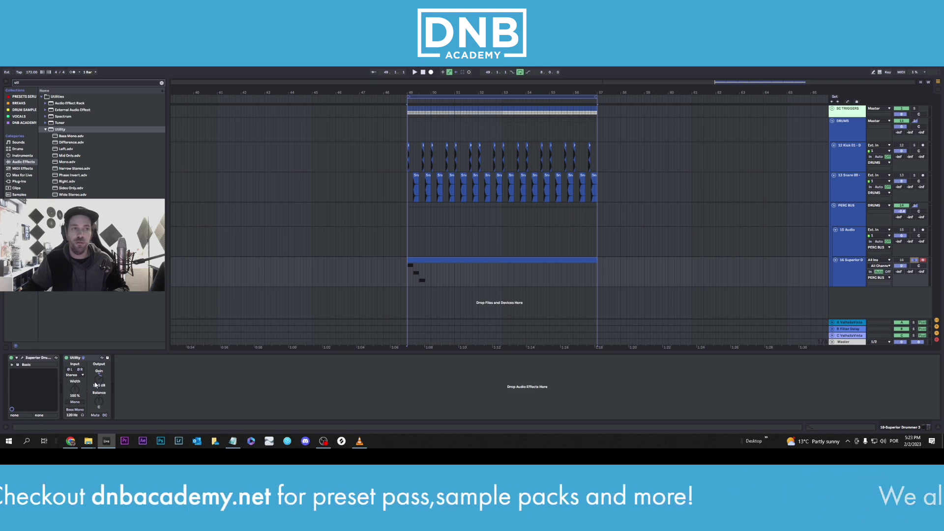
{"action": "key", "text": "space"}
{"action": "key", "text": "space"}
{"action": "key", "text": "space"}
{"action": "left_click_drag", "start_coordinate": [97, 381], "coordinate": [97, 372]}
{"action": "key", "text": "space"}
- Check the hi-hat in the Superior Drummer 3 window, reopen the MIDI clip, and play its three notes
{"action": "left_click", "coordinate": [23, 359]}
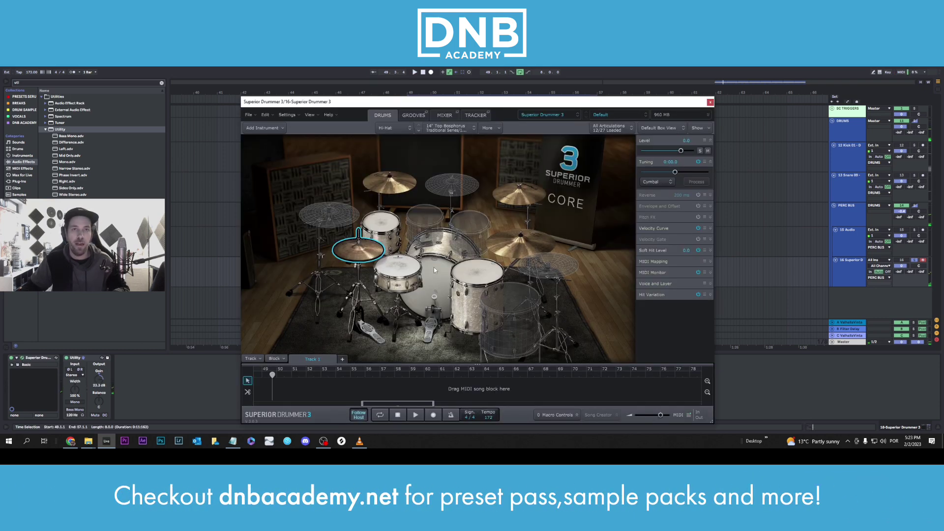
{"action": "left_click", "coordinate": [710, 102]}
{"action": "double_click", "coordinate": [409, 259]}
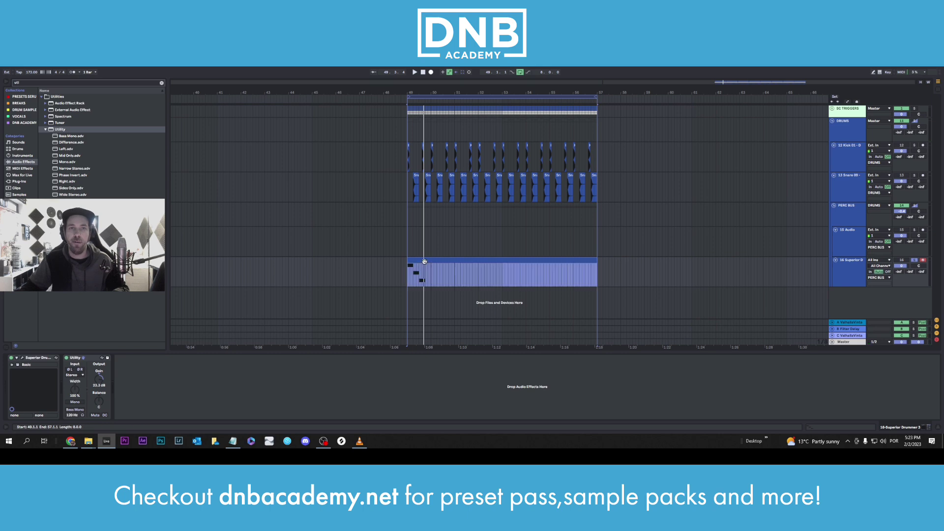
{"action": "left_click", "coordinate": [190, 331]}
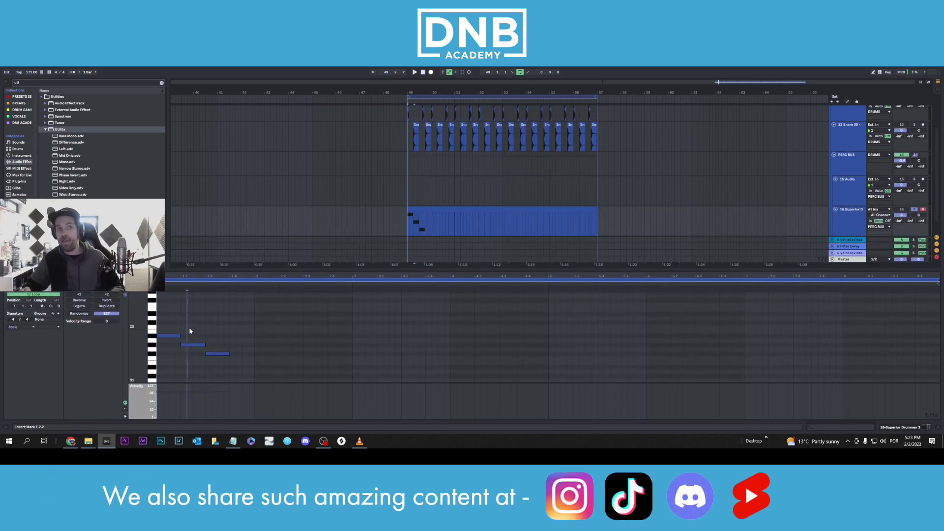
{"action": "key", "text": "space"}
- Stop playback and deactivate the G#1 note on beat two of the hi-hat clip
{"action": "left_click", "coordinate": [190, 344]}
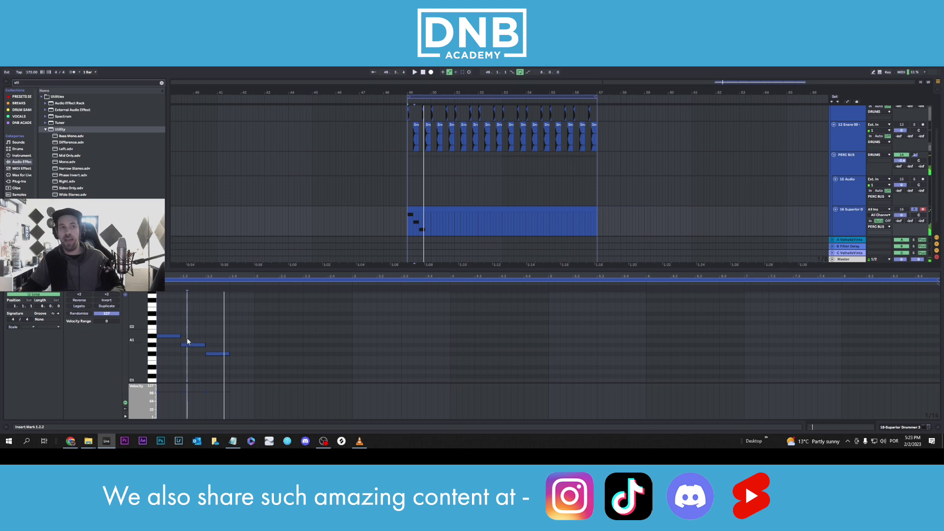
{"action": "key", "text": "space"}
{"action": "key", "text": "0"}
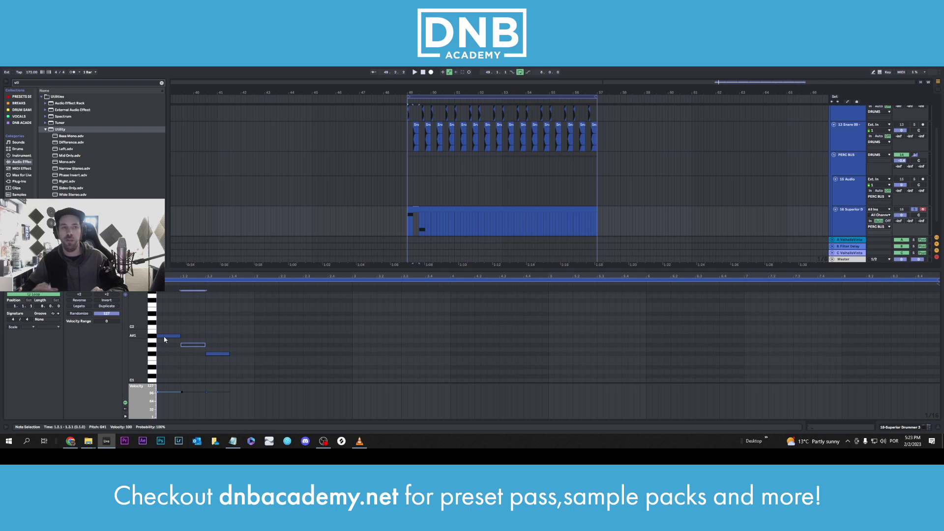
- Audition the three opening notes of the hi-hat clip repeatedly, restarting playback from the beginning each time
{"action": "key", "text": "space"}
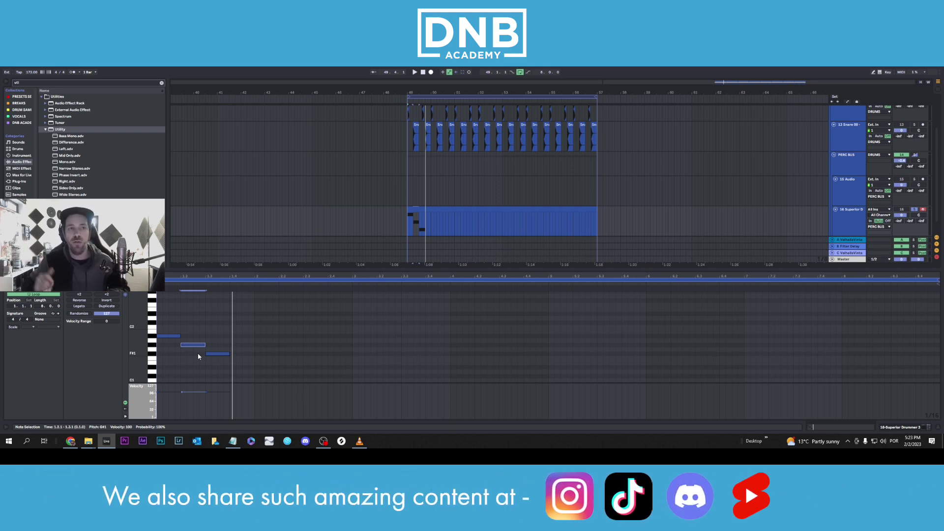
{"action": "key", "text": "space"}
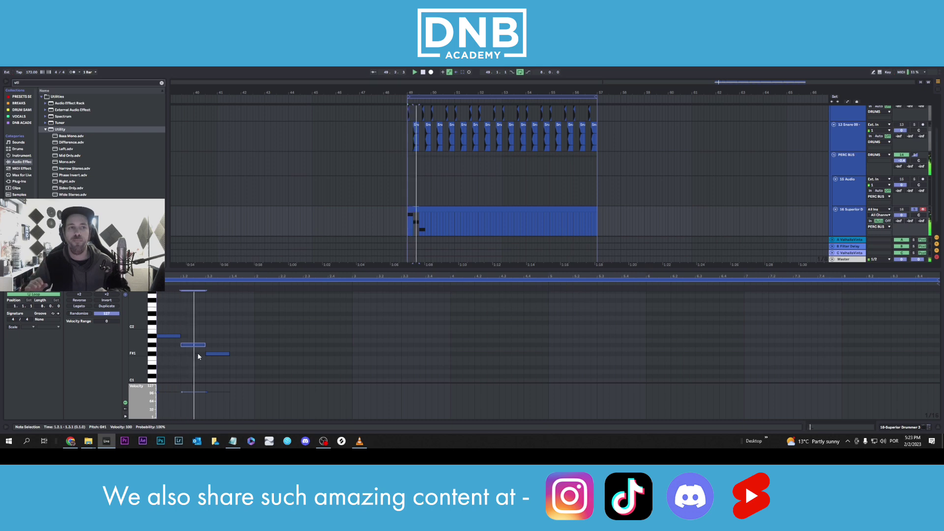
{"action": "key", "text": "space"}
{"action": "key", "text": "space"}
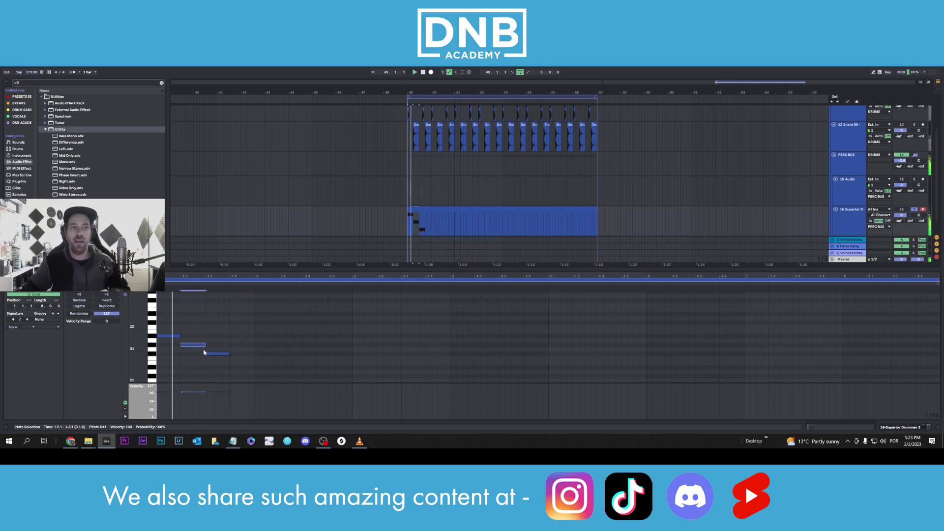
{"action": "key", "text": "space"}
{"action": "key", "text": "space"}
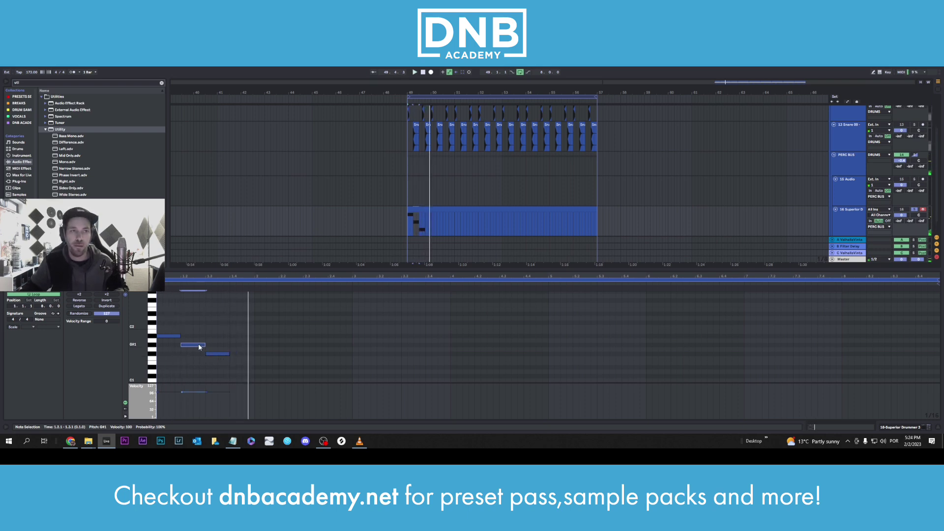
- Copy the G#1 hi-hat note onto the remaining second and fourth beats through the end of bar four
{"action": "left_click_drag", "start_coordinate": [199, 347], "coordinate": [344, 347]}
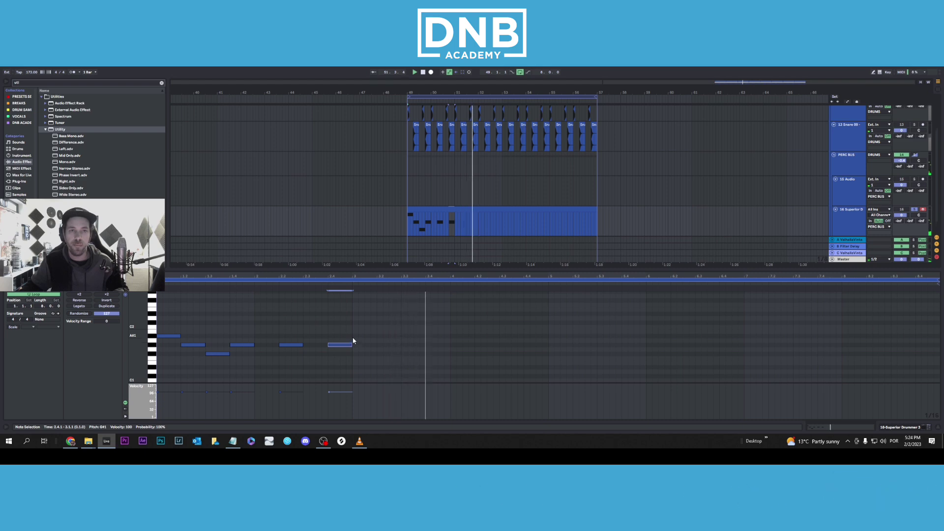
{"action": "key", "text": "space"}
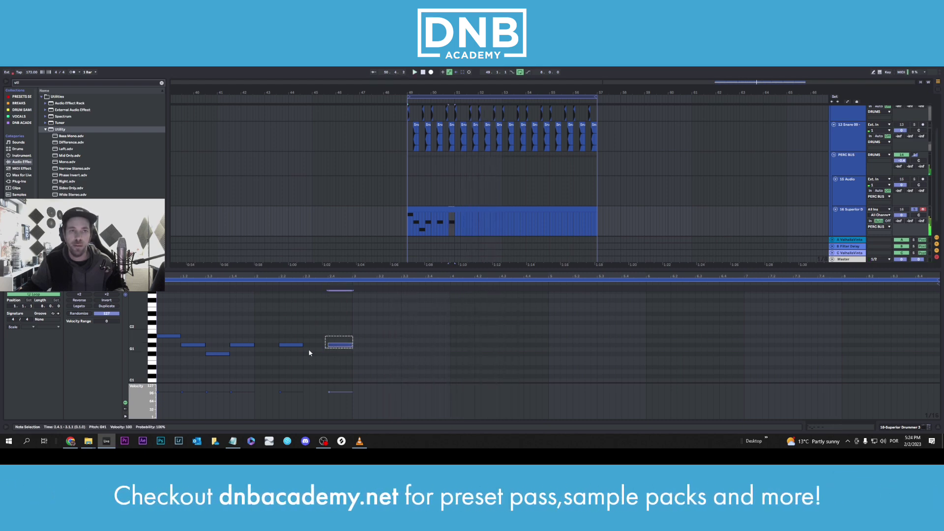
{"action": "left_click_drag", "start_coordinate": [353, 337], "coordinate": [257, 351]}
{"action": "key", "text": "ctrl+d"}
{"action": "key", "text": "ctrl+d"}
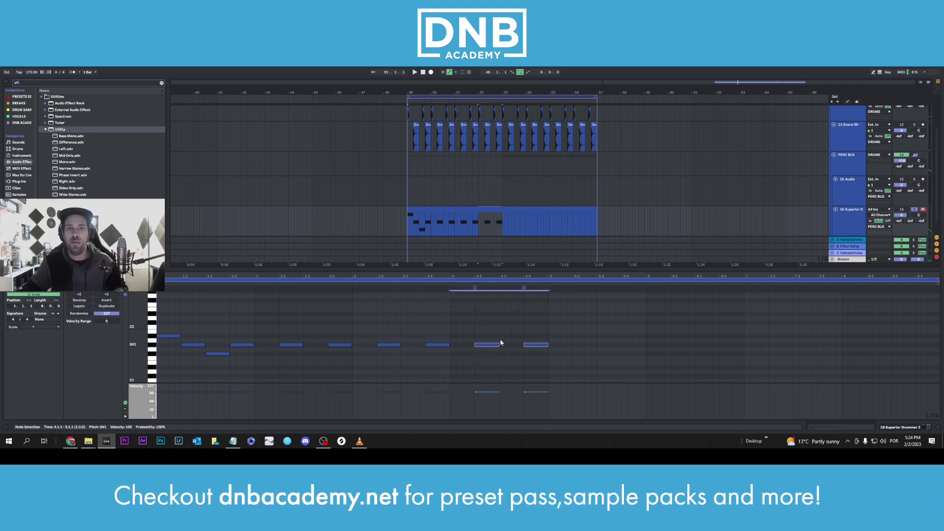
- Loop the hi-hat clip over its first four bars and play the pattern back
{"action": "left_click_drag", "start_coordinate": [550, 320], "coordinate": [155, 365]}
{"action": "key", "text": "ctrl+l"}
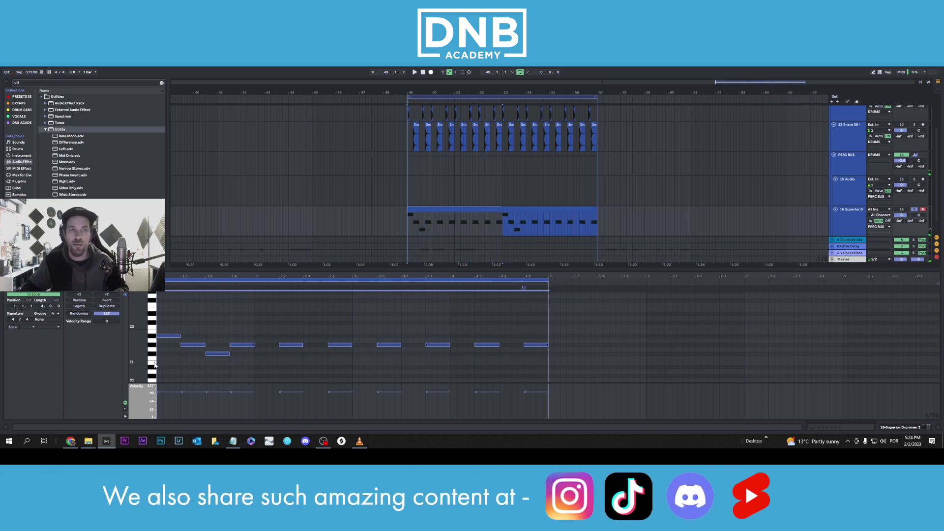
{"action": "key", "text": "space"}
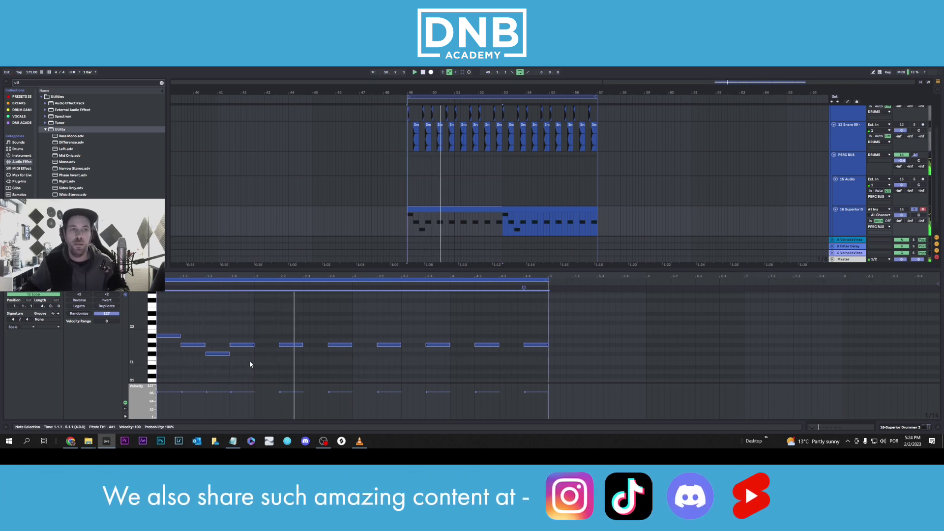
{"action": "key", "text": "space"}
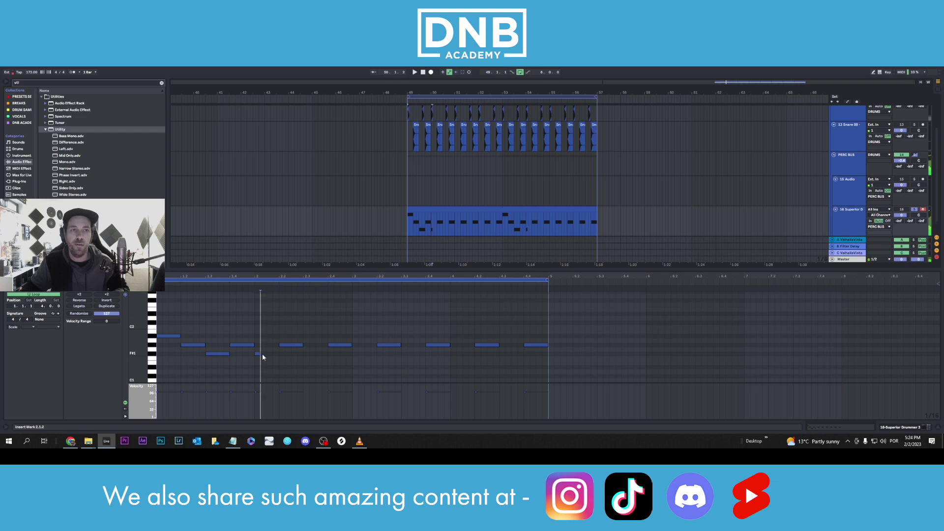
- Fold the note editor to used notes and add one-beat F#1 notes on beats one and three from bar two through bar four
{"action": "double_click", "coordinate": [260, 353]}
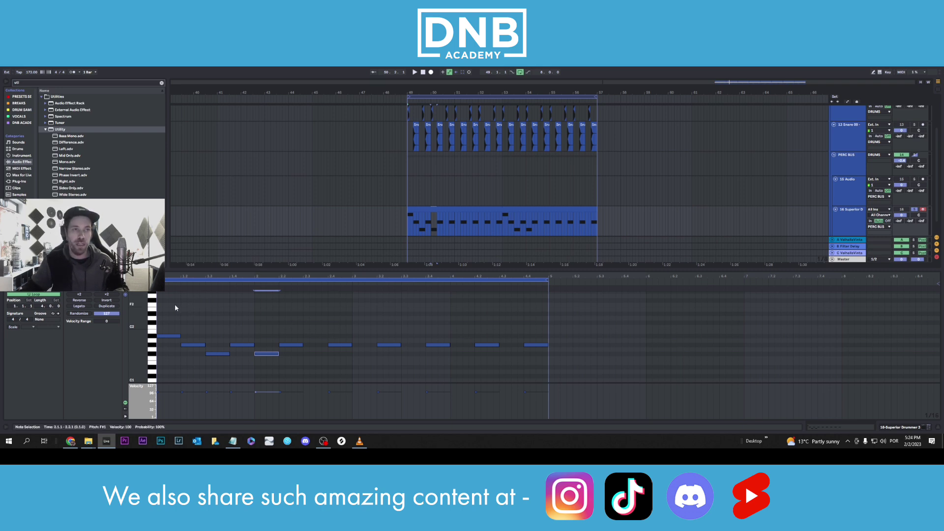
{"action": "left_click", "coordinate": [126, 294]}
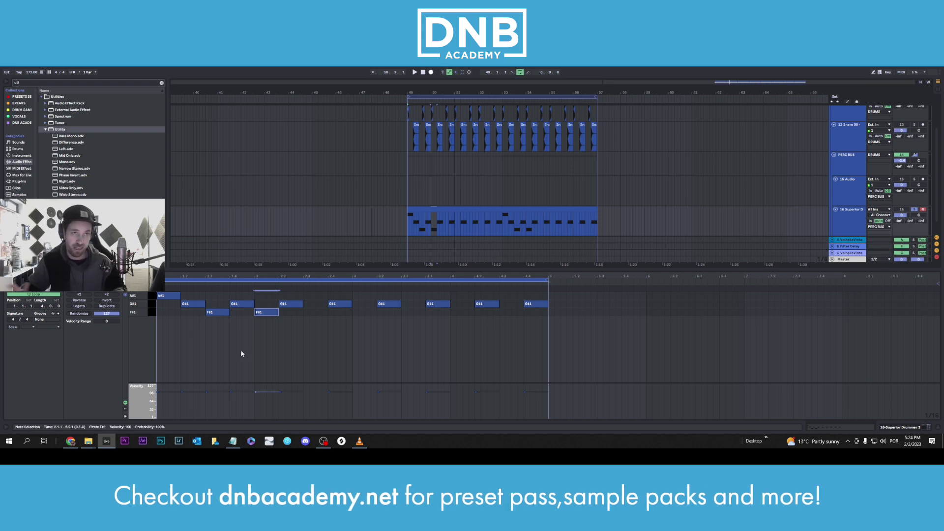
{"action": "key", "text": "space"}
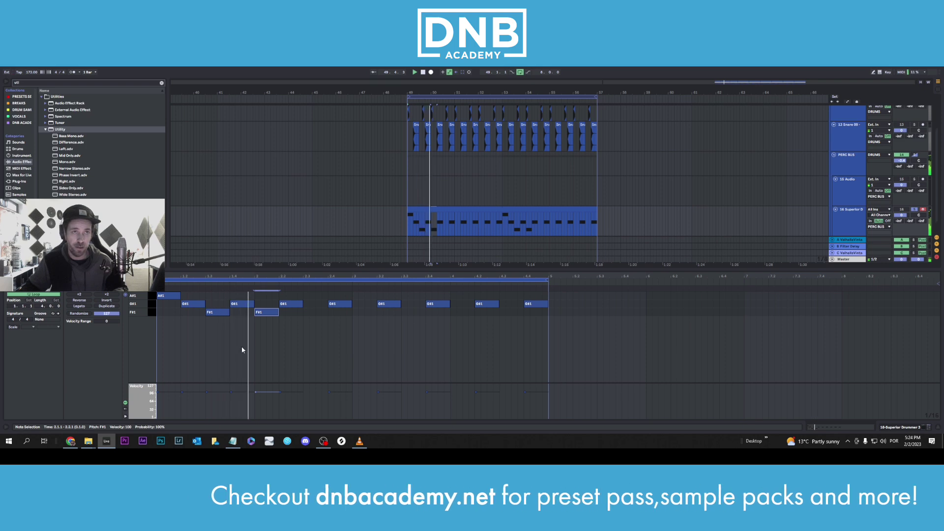
{"action": "left_click_drag", "start_coordinate": [273, 313], "coordinate": [506, 315]}
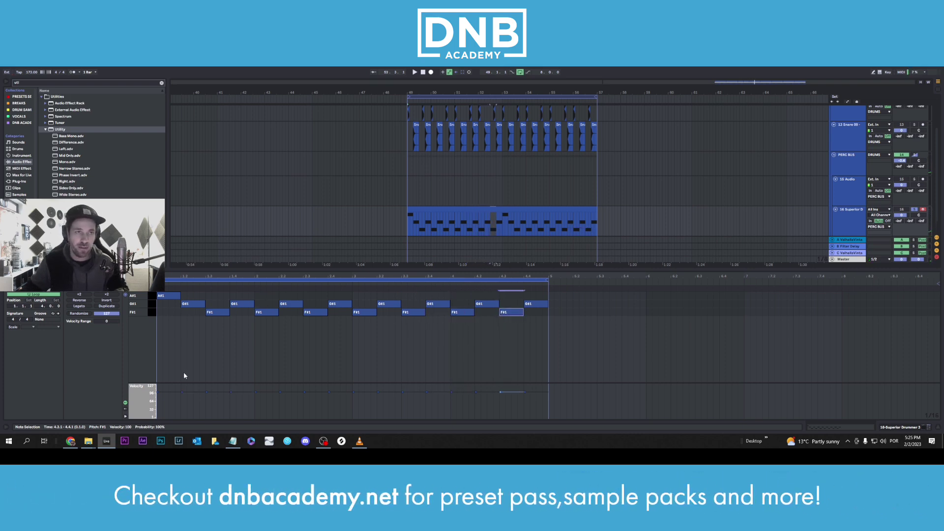
- Lower the G#1 velocity on beat two, set the beat-four G#1 to velocity 80, and copy it over the remaining G#1 notes
{"action": "left_click_drag", "start_coordinate": [193, 393], "coordinate": [193, 399]}
{"action": "key", "text": "space"}
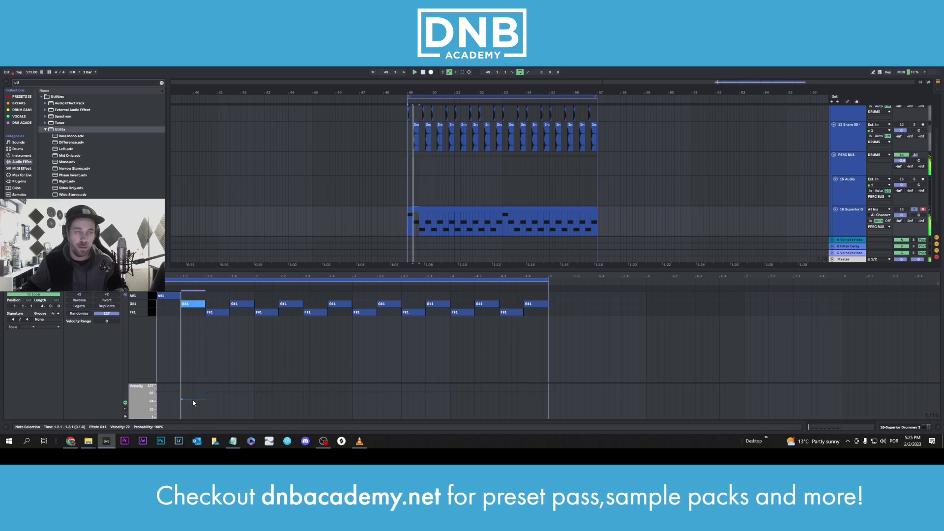
{"action": "left_click", "coordinate": [239, 309]}
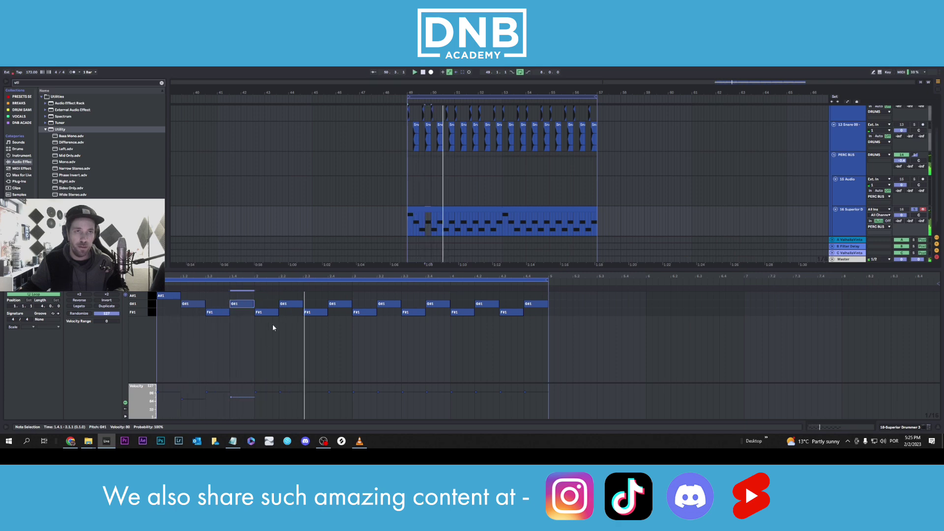
{"action": "left_click_drag", "start_coordinate": [246, 305], "coordinate": [485, 307]}
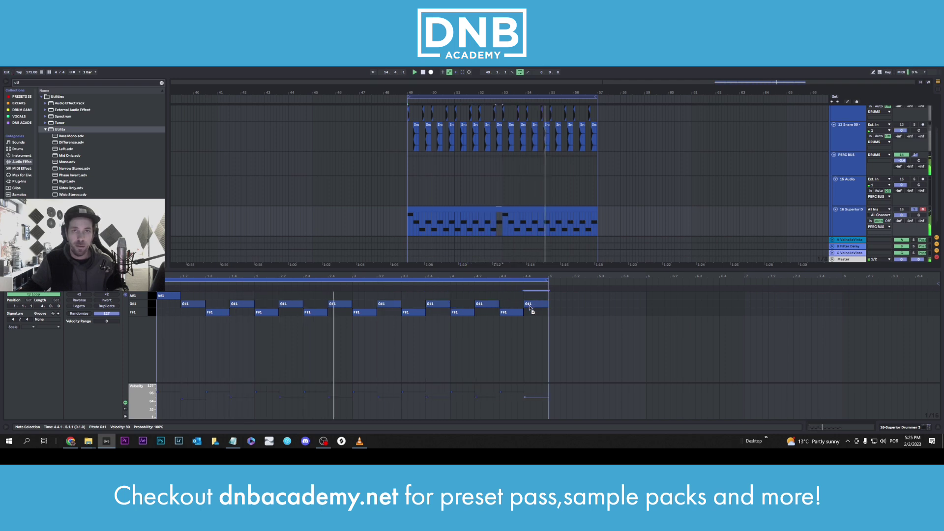
- Add a half-beat F#1 ghost note at 1.3.3 with velocity 40 and audition it
{"action": "left_click", "coordinate": [213, 313]}
{"action": "left_click_drag", "start_coordinate": [213, 313], "coordinate": [230, 315]}
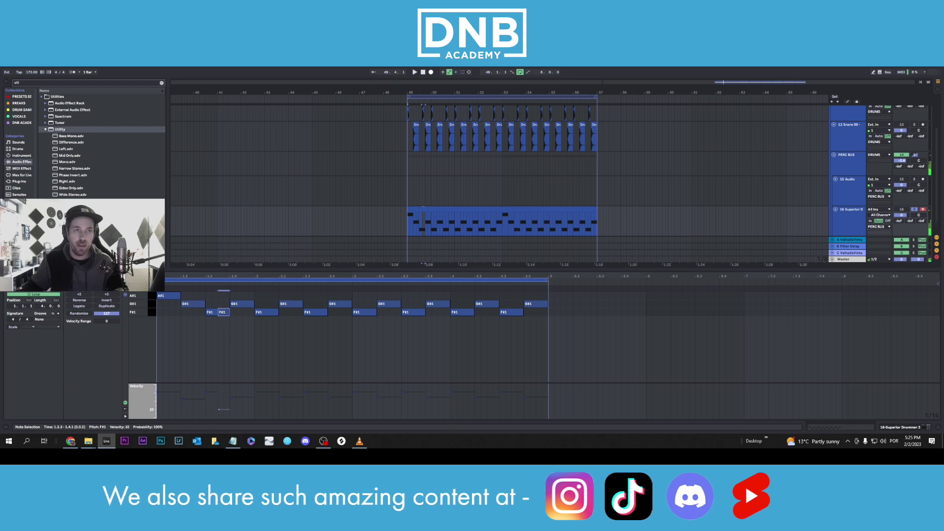
{"action": "key", "text": "space"}
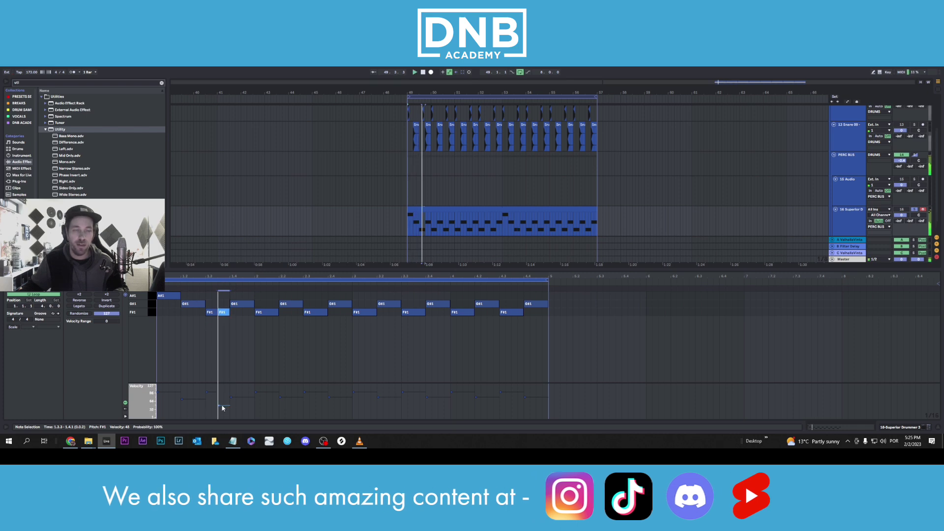
{"action": "key", "text": "space"}
- Copy the F#1 ghost note to 1.4.3 and 2.1.3, playing the pattern to check the placement
{"action": "left_click_drag", "start_coordinate": [223, 313], "coordinate": [244, 318]}
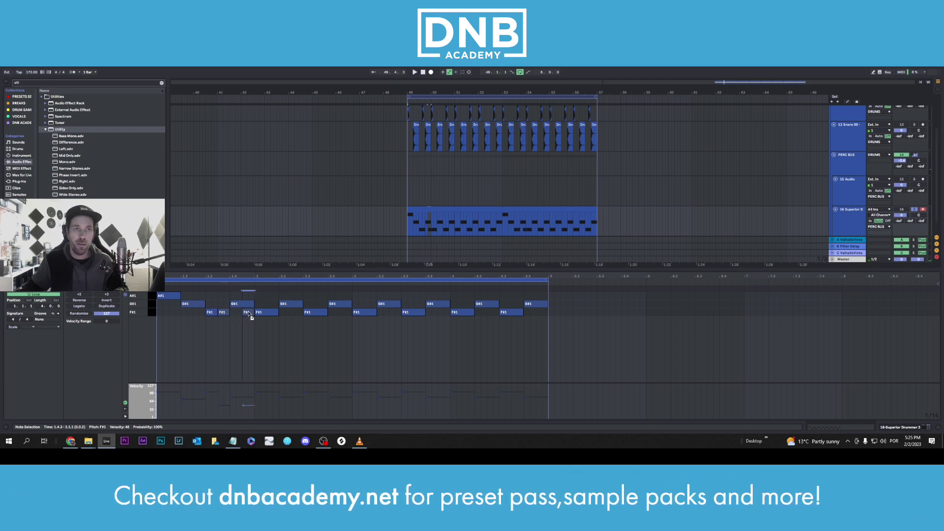
{"action": "key", "text": "space"}
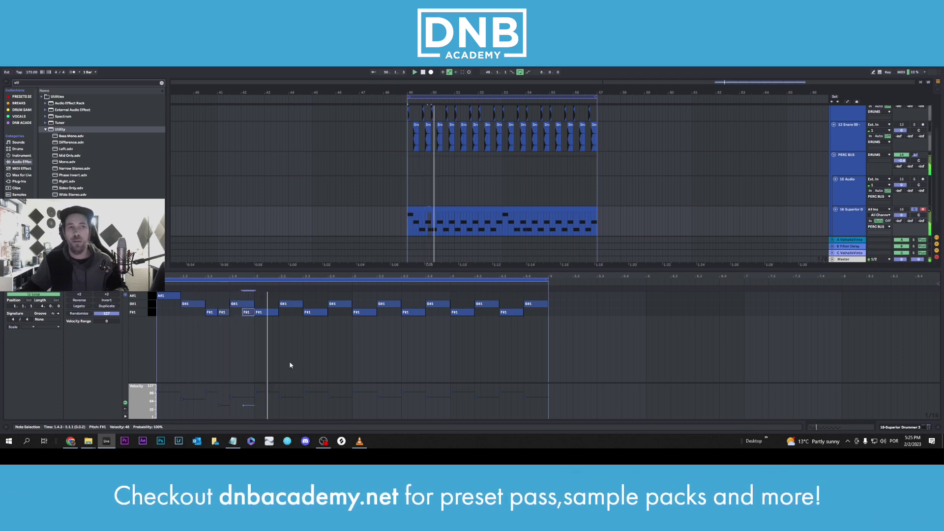
{"action": "key", "text": "space"}
{"action": "left_click_drag", "start_coordinate": [248, 313], "coordinate": [278, 313]}
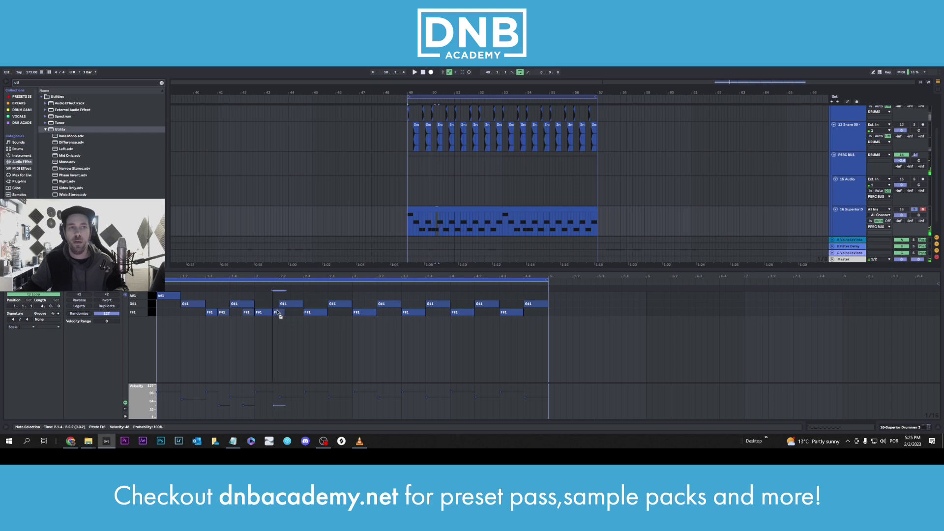
{"action": "key", "text": "space"}
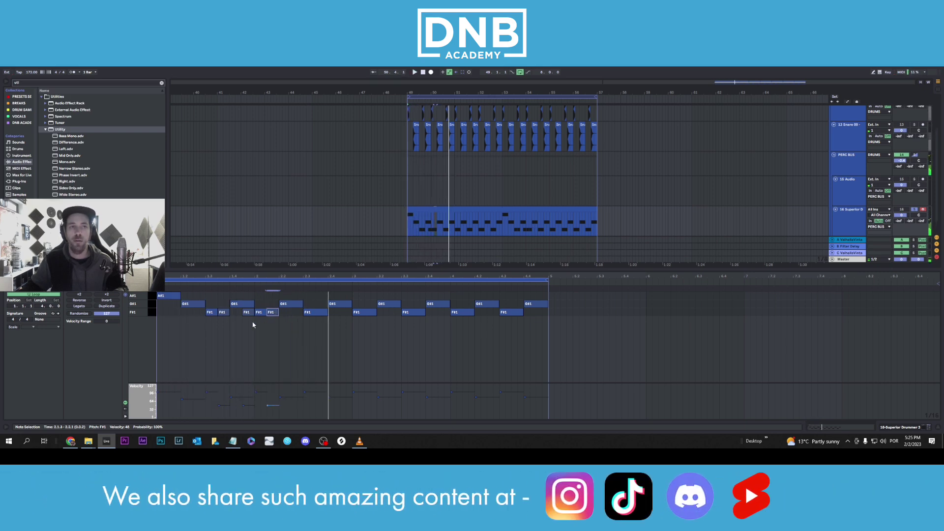
{"action": "key", "text": "space"}
- Duplicate the short F#1 ghost-note pattern through the end of bar four and play the loop
{"action": "left_click_drag", "start_coordinate": [255, 323], "coordinate": [276, 314]}
{"action": "left_click_drag", "start_coordinate": [206, 318], "coordinate": [253, 316]}
{"action": "key", "text": "ctrl+d"}
{"action": "key", "text": "ctrl+d"}
{"action": "key", "text": "ctrl+d"}
{"action": "key", "text": "ctrl+d"}
{"action": "key", "text": "ctrl+d"}
{"action": "key", "text": "ctrl+d"}
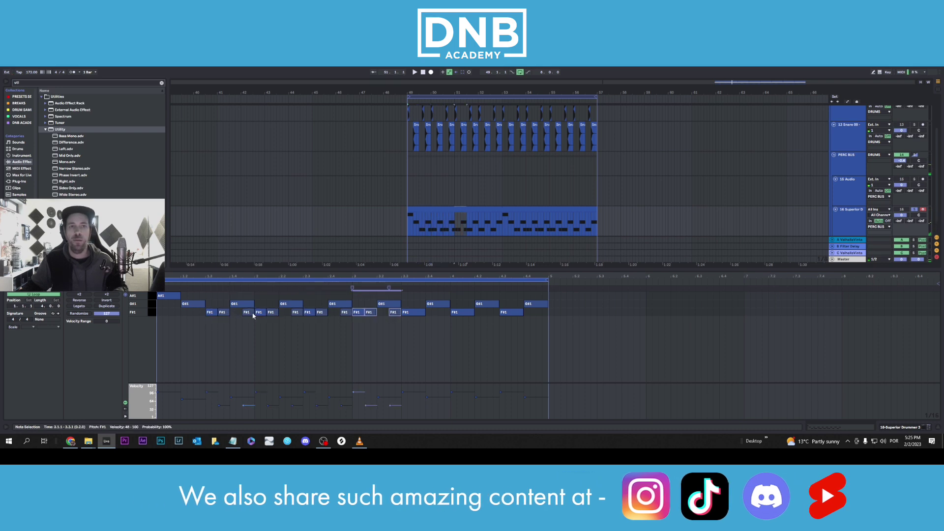
{"action": "key", "text": "space"}
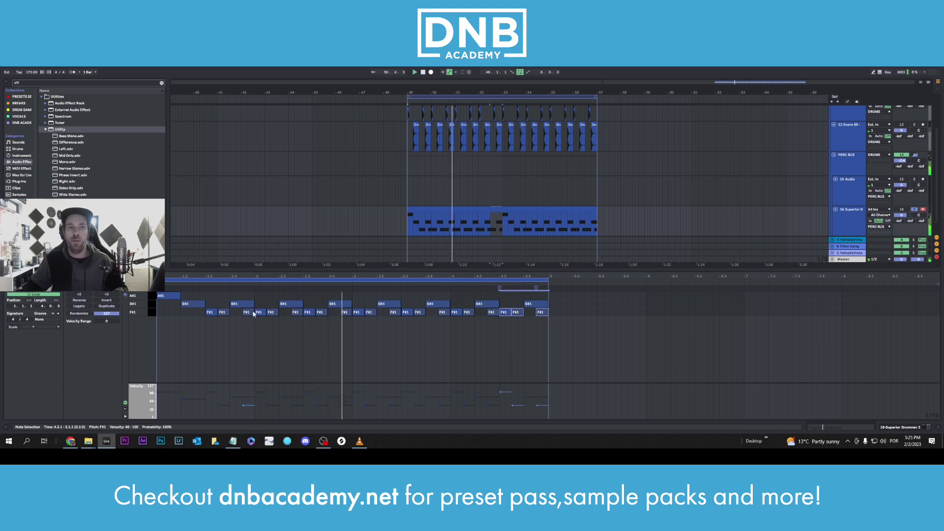
{"action": "left_click", "coordinate": [201, 305]}
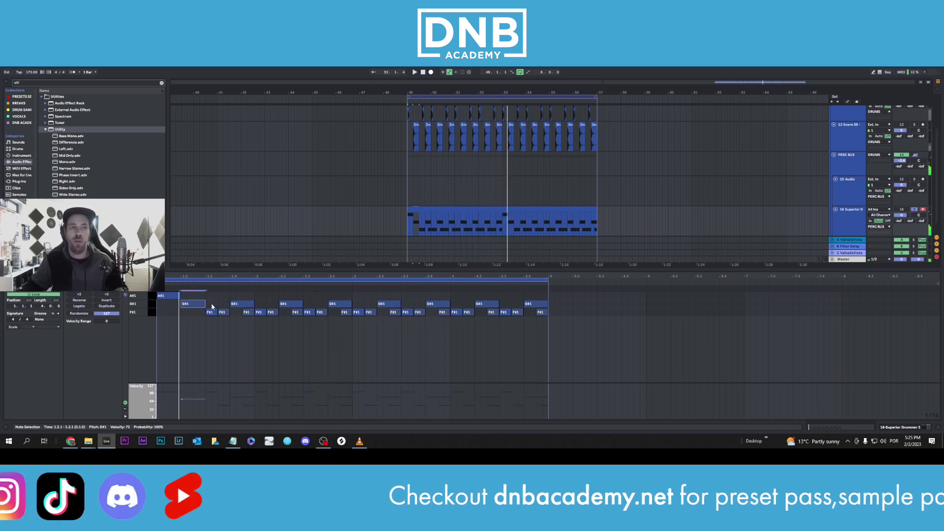
{"action": "double_click", "coordinate": [208, 304]}
{"action": "left_click_drag", "start_coordinate": [211, 303], "coordinate": [218, 303]}
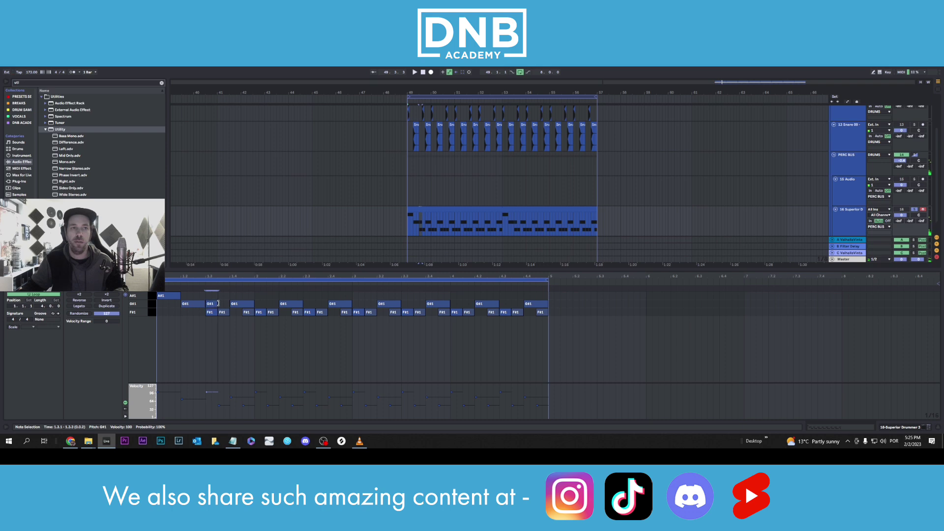
{"action": "key", "text": "Delete"}
{"action": "left_click_drag", "start_coordinate": [207, 392], "coordinate": [208, 396]}
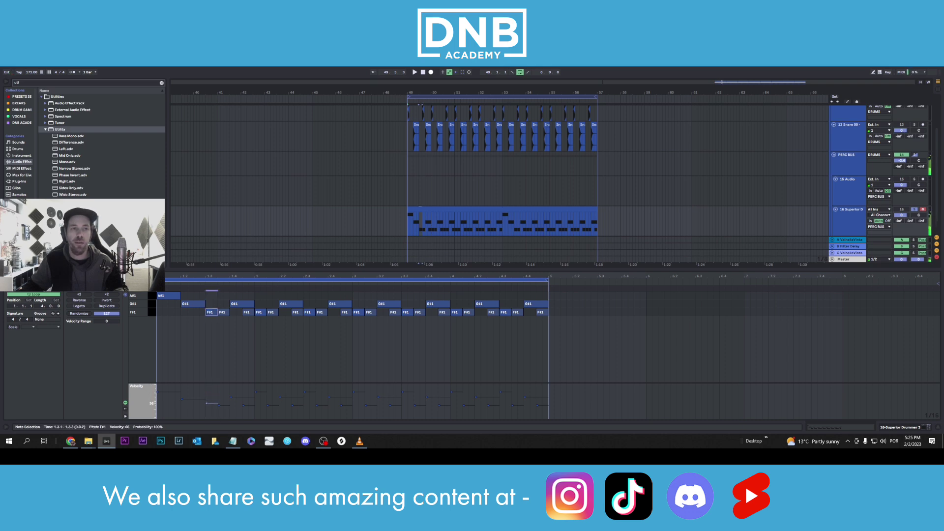
{"action": "left_click_drag", "start_coordinate": [207, 406], "coordinate": [207, 408]}
{"action": "key", "text": "space"}
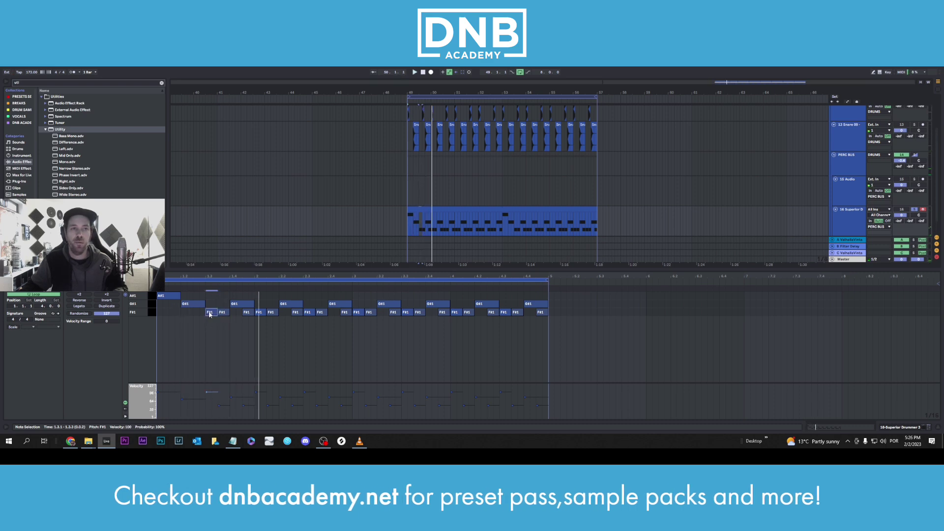
{"action": "key", "text": "space"}
- Copy the F#1 note at 1.3.1 up to G#1, set the copy's velocity to 34, and play the loop
{"action": "left_click_drag", "start_coordinate": [210, 314], "coordinate": [213, 310]}
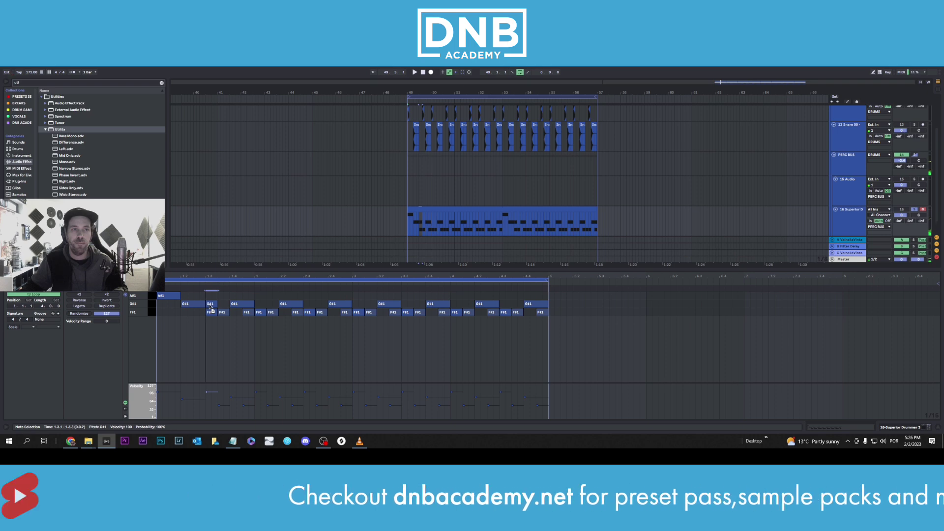
{"action": "key", "text": "ctrl+t"}
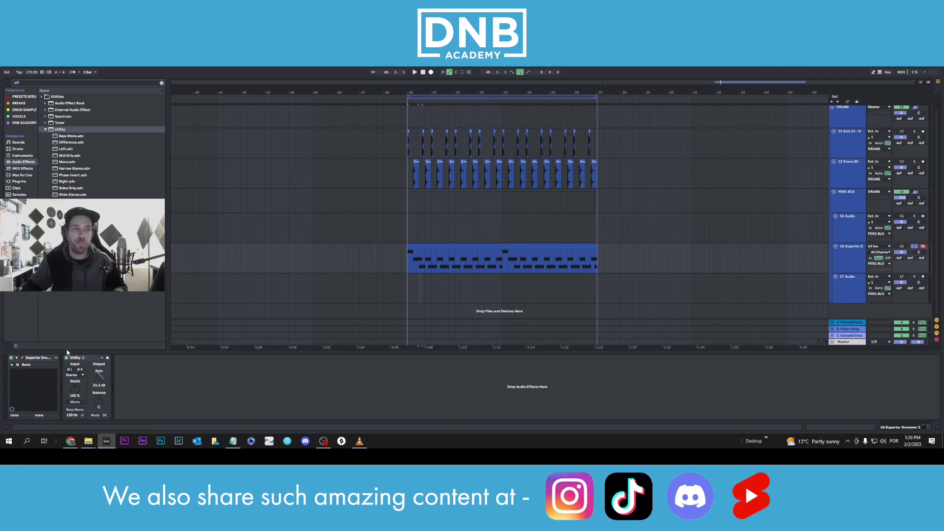
{"action": "double_click", "coordinate": [466, 261]}
{"action": "left_click", "coordinate": [260, 305]}
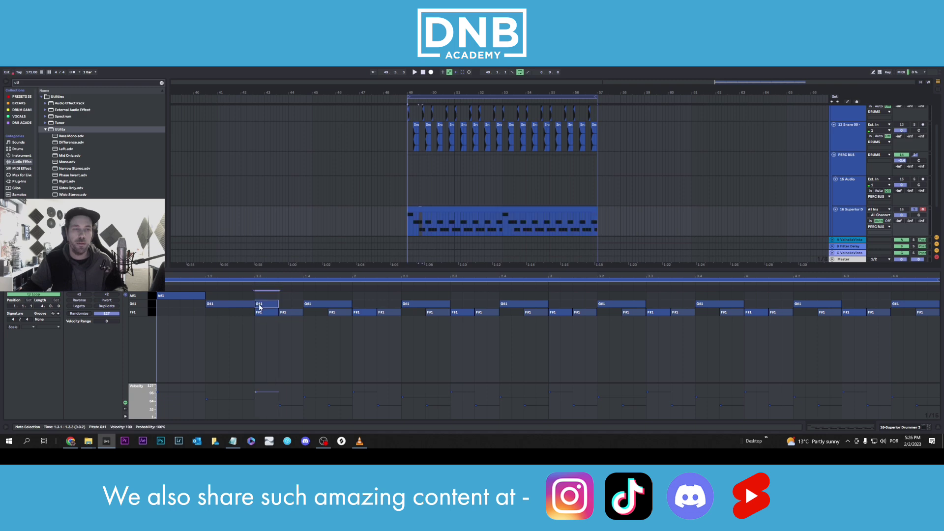
{"action": "left_click_drag", "start_coordinate": [256, 392], "coordinate": [262, 412]}
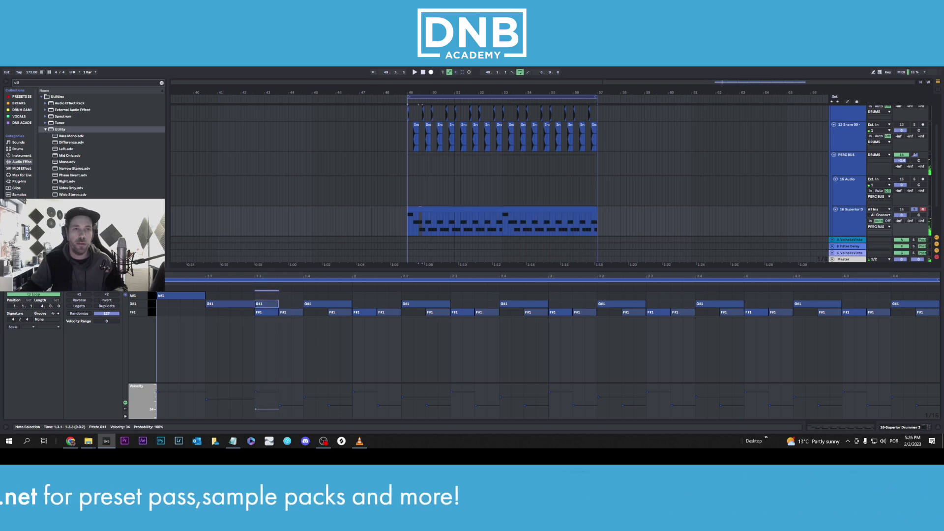
{"action": "key", "text": "space"}
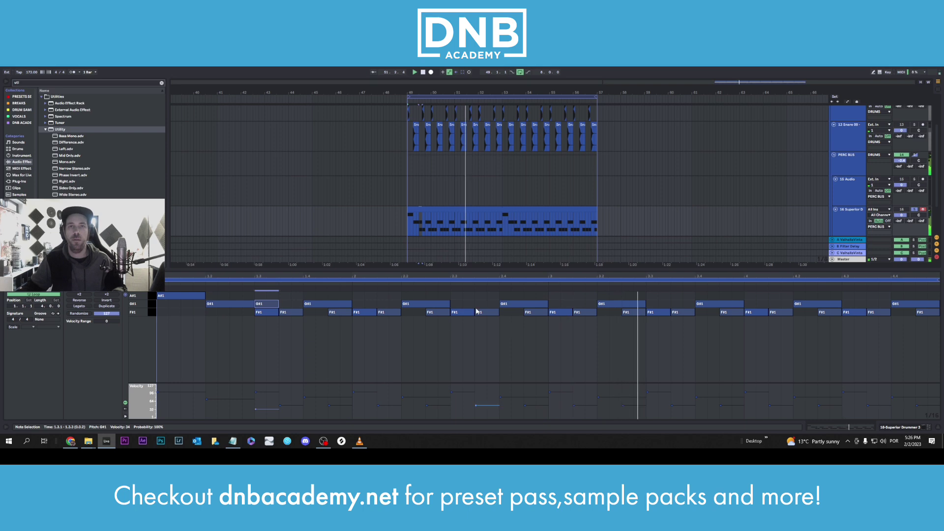
{"action": "left_click", "coordinate": [189, 296]}
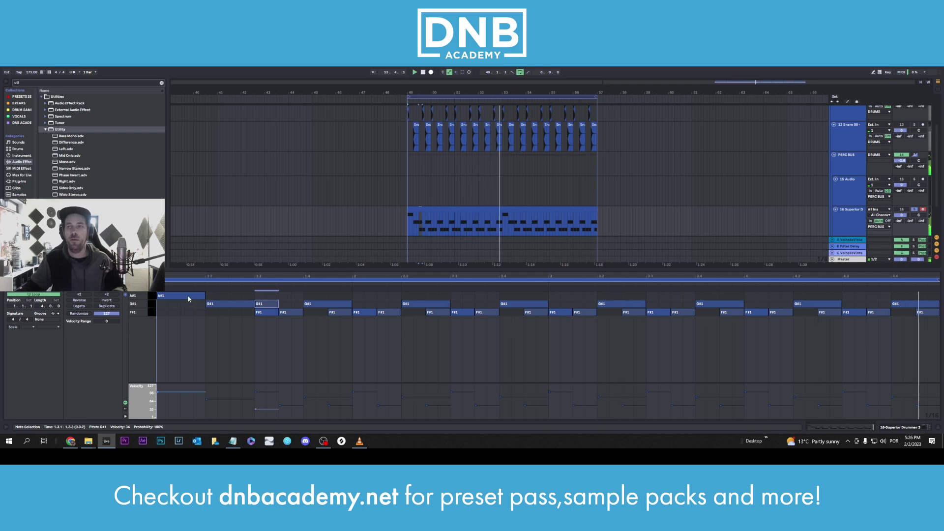
- Copy the opening A#1 note to 4.3.3, set the copy's velocity to 87, and play the loop
{"action": "key", "text": "space"}
{"action": "left_click_drag", "start_coordinate": [188, 299], "coordinate": [874, 298]}
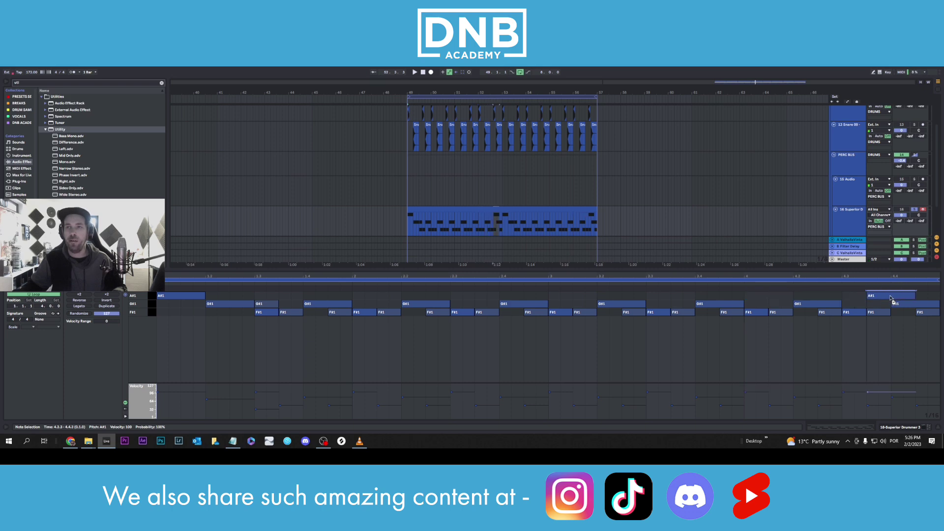
{"action": "key", "text": "space"}
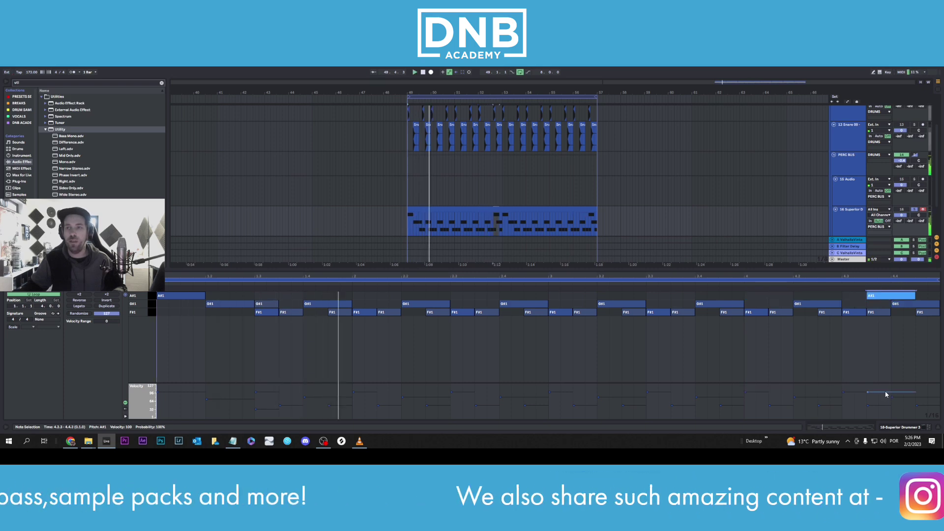
{"action": "left_click_drag", "start_coordinate": [886, 392], "coordinate": [879, 395]}
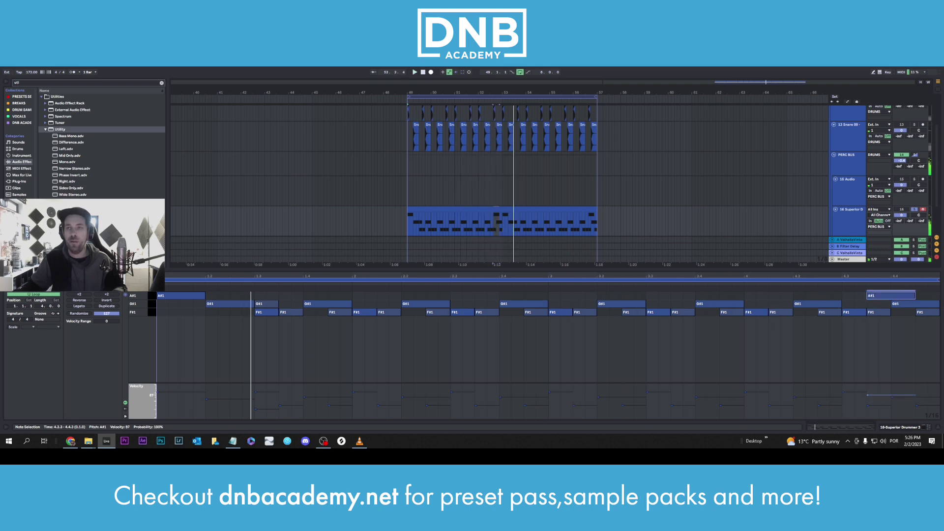
- Delete the G#1 note at 4.4.1 and the F#1 note at 4.4.3, and move the last A#1 note to 4.4.1
{"action": "double_click", "coordinate": [913, 304]}
{"action": "double_click", "coordinate": [925, 313]}
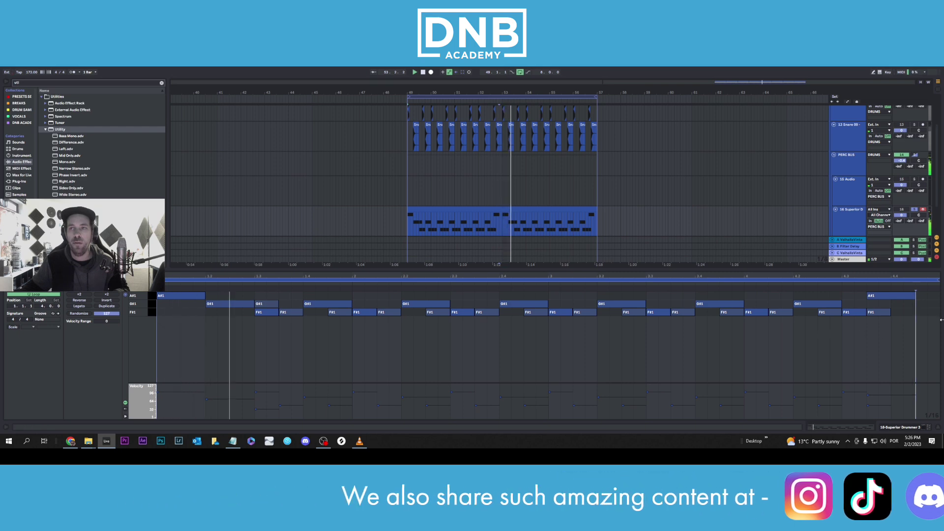
{"action": "left_click", "coordinate": [883, 297]}
{"action": "left_click", "coordinate": [879, 313]}
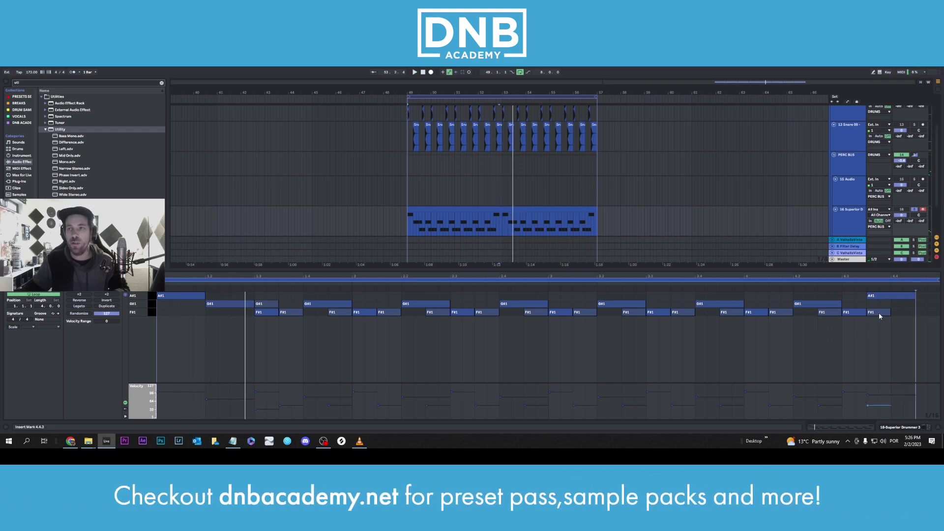
{"action": "left_click_drag", "start_coordinate": [887, 297], "coordinate": [899, 299]}
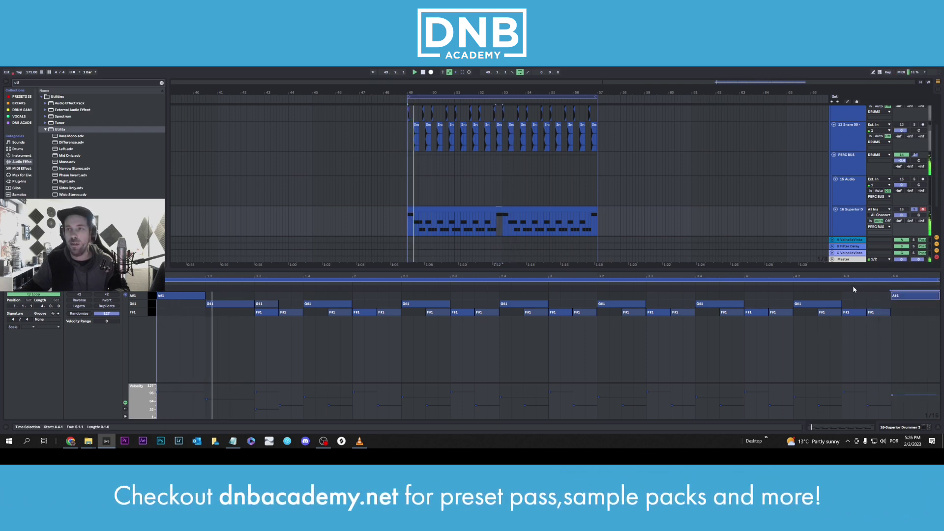
- Add a sixteenth F#1 note at 4.4.3, unsolo the Superior Drummer track, and play the hi-hats with the full drum loop
{"action": "double_click", "coordinate": [922, 314]}
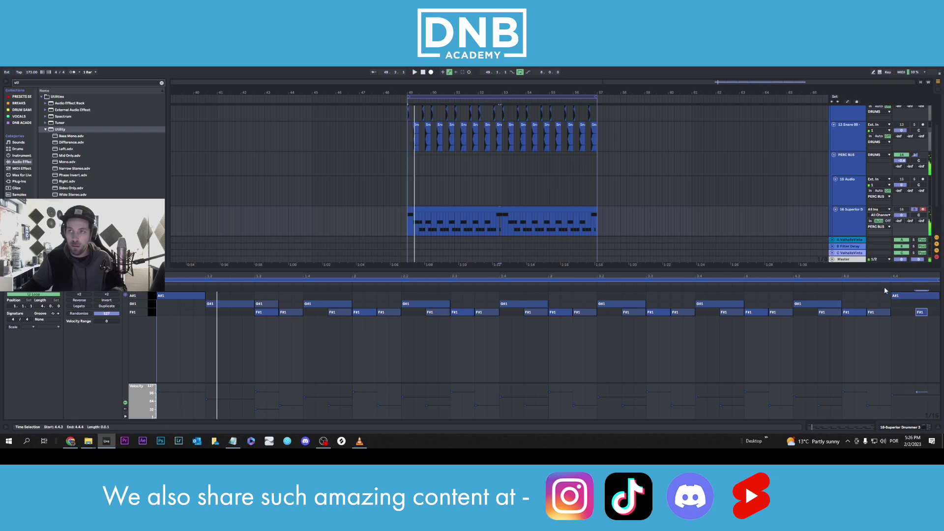
{"action": "left_click", "coordinate": [915, 210]}
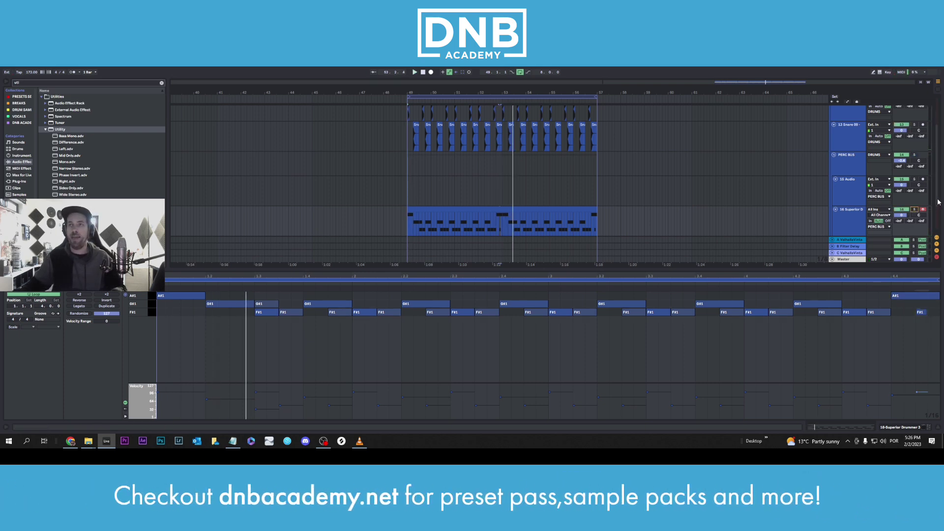
{"action": "mouse_move", "coordinate": [938, 202]}
{"action": "left_mouse_down"}
{"action": "mouse_move", "coordinate": [938, 175]}
{"action": "mouse_move", "coordinate": [938, 191]}
{"action": "left_mouse_up"}
{"action": "key", "text": "space"}
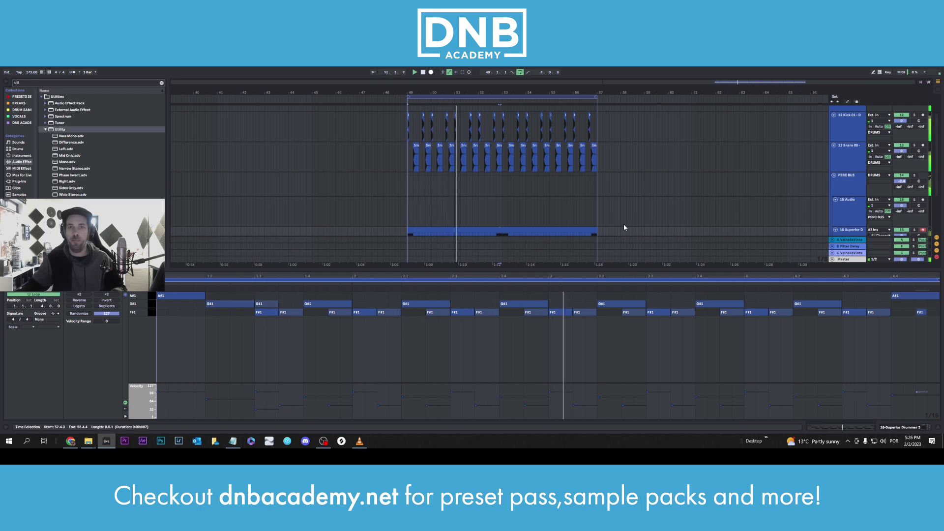
{"action": "scroll", "coordinate": [593, 211], "scroll_direction": "down", "scroll_amount": 2}
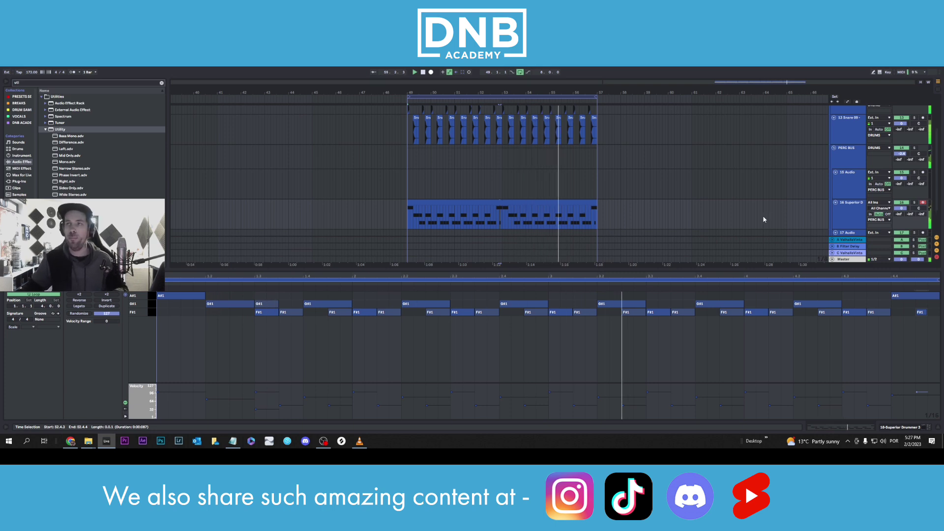
- Show the Superior Drummer track's devices, open the Superior Drummer 3 window, and select the hi-hat in the kit
{"action": "key", "text": "shift+Tab"}
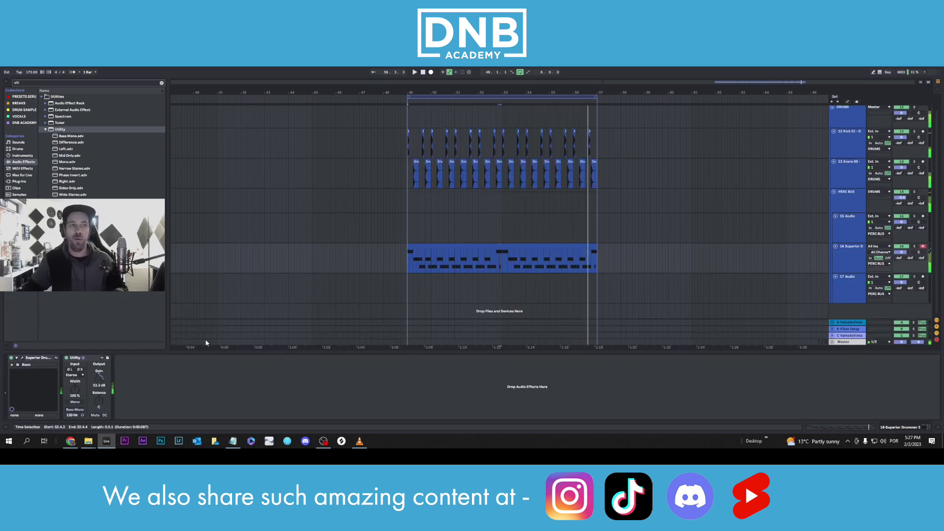
{"action": "left_click", "coordinate": [22, 358]}
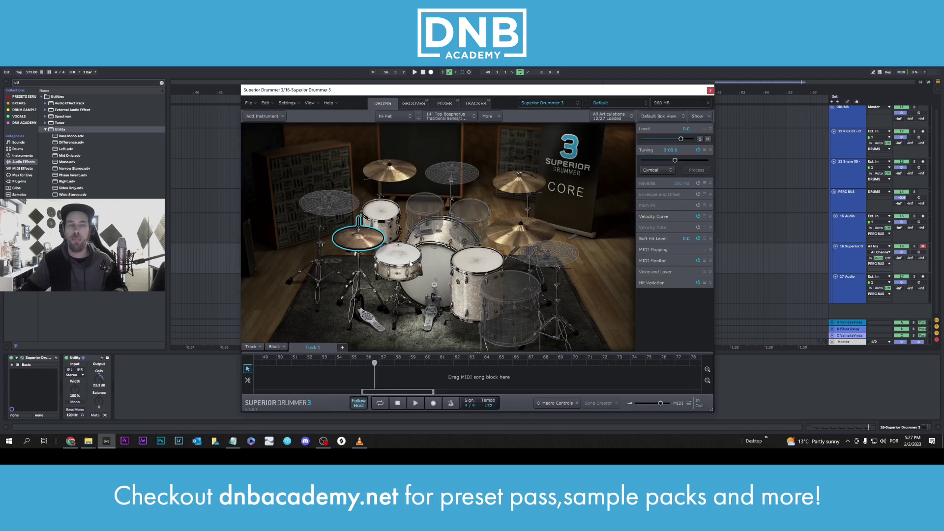
{"action": "right_click", "coordinate": [359, 241]}
{"action": "left_click", "coordinate": [354, 239]}
{"action": "left_click", "coordinate": [353, 239]}
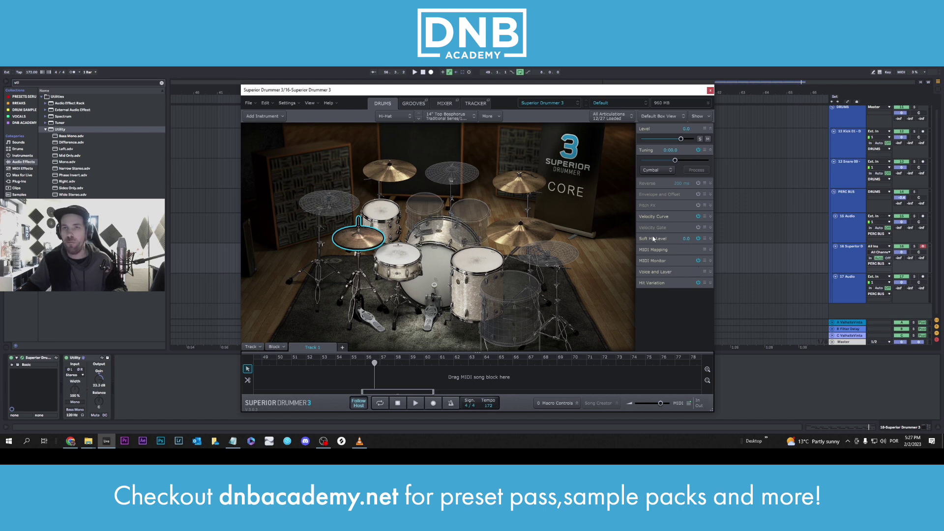
- Expand the hi-hat's Velocity Curve and bend its lower part down to In 53, Out 35 while playing the loop
{"action": "left_click", "coordinate": [710, 217]}
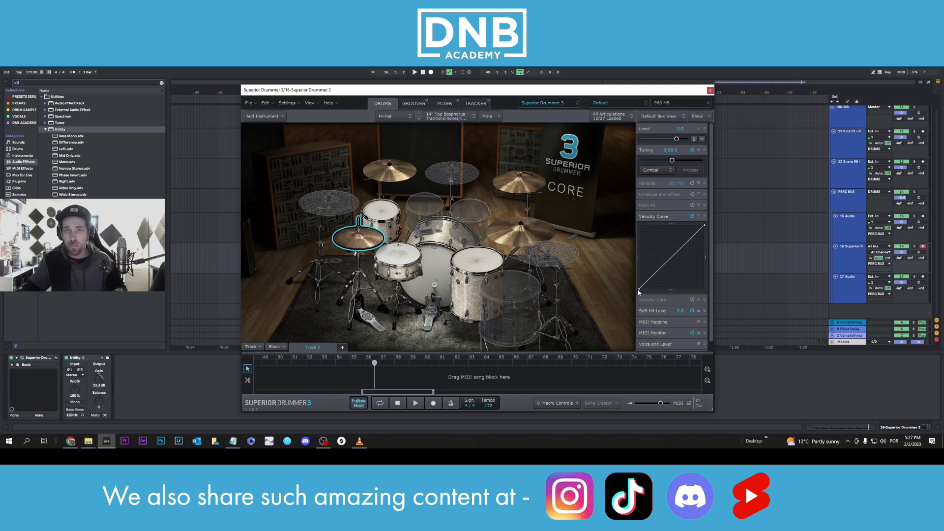
{"action": "left_click_drag", "start_coordinate": [649, 280], "coordinate": [668, 275]}
{"action": "key", "text": "space"}
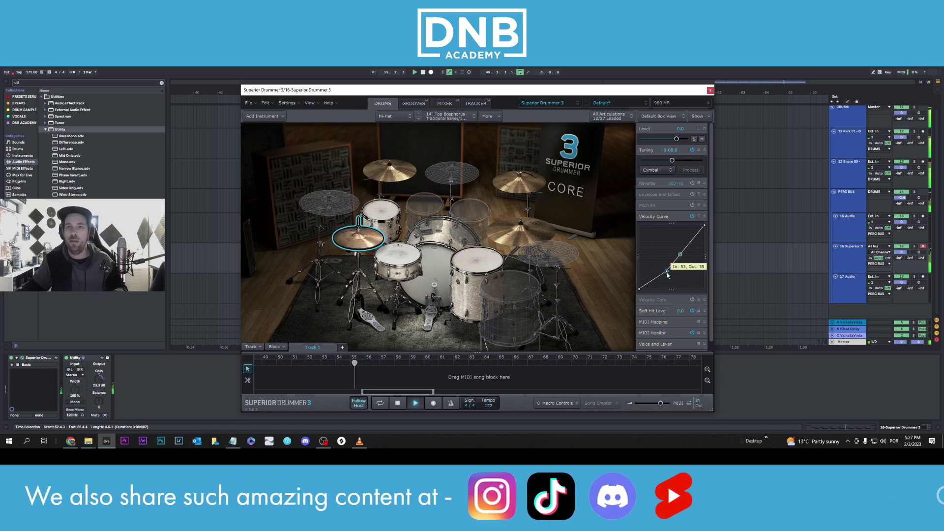
- Enable the hi-hat's Envelope and Offset with a 14.1 ms attack, and raise its tuning to about 0:01.3
{"action": "left_click", "coordinate": [704, 195]}
{"action": "left_click", "coordinate": [661, 232]}
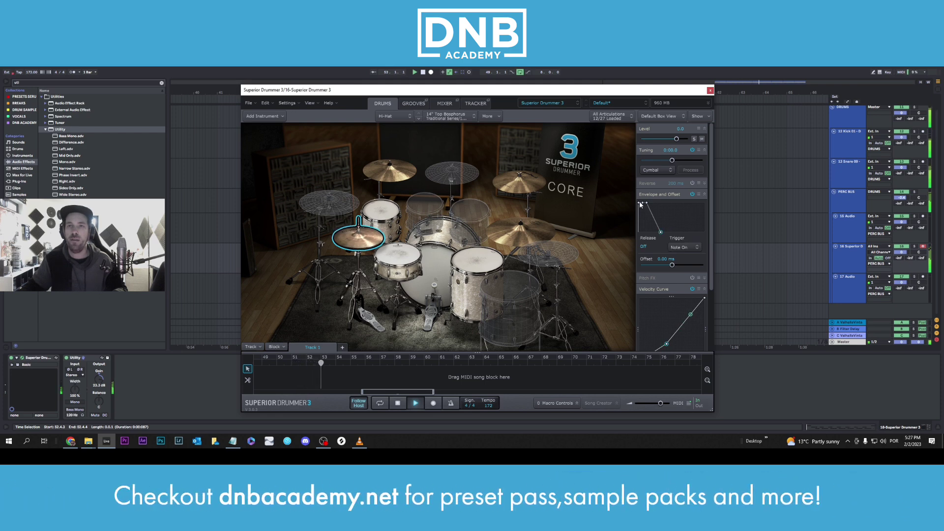
{"action": "left_click_drag", "start_coordinate": [641, 205], "coordinate": [643, 203]}
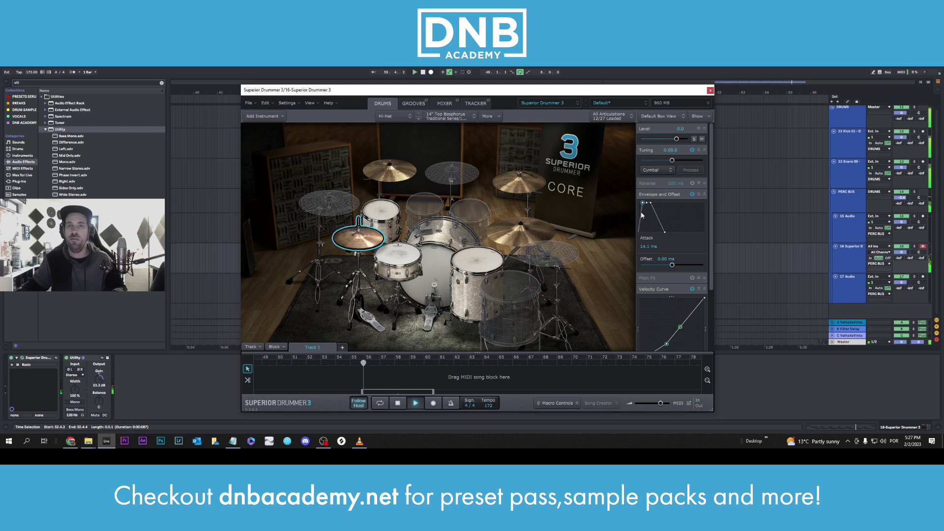
{"action": "left_click_drag", "start_coordinate": [642, 215], "coordinate": [642, 204]}
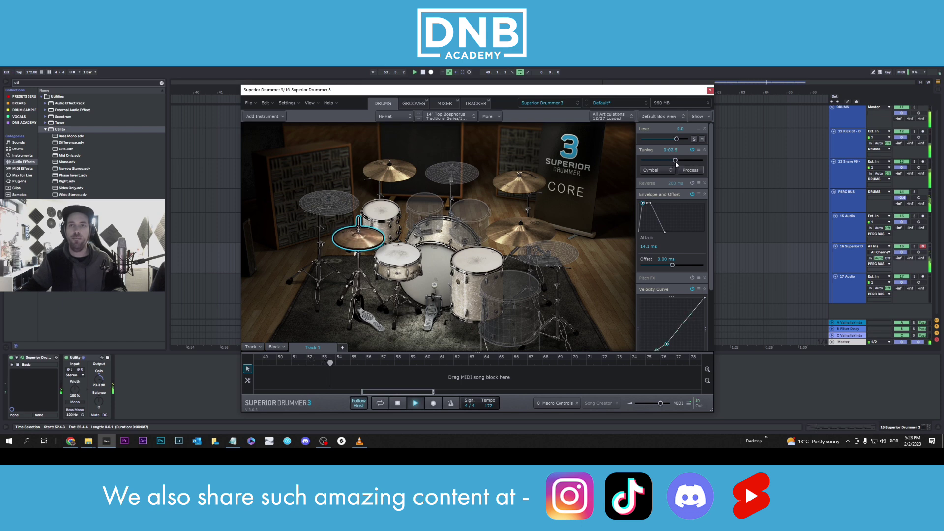
{"action": "left_click_drag", "start_coordinate": [675, 162], "coordinate": [676, 161]}
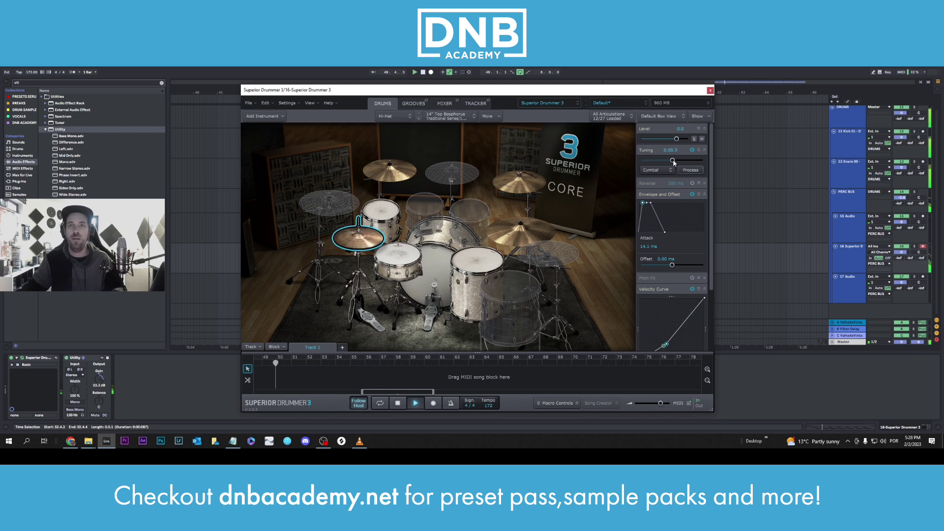
- Try the 14-inch Zildjian K Constantinople, 17-inch Masterwork Custom and 15-inch Paiste 2002 hi-hats in the loop, and restore the 14-inch Top Bosphorus
{"action": "right_click", "coordinate": [365, 238]}
{"action": "left_click", "coordinate": [391, 290]}
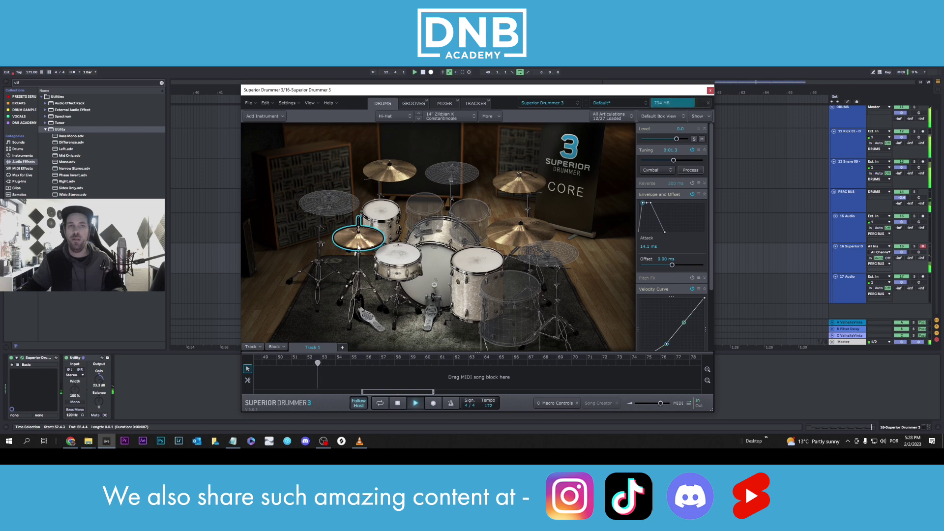
{"action": "right_click", "coordinate": [358, 246]}
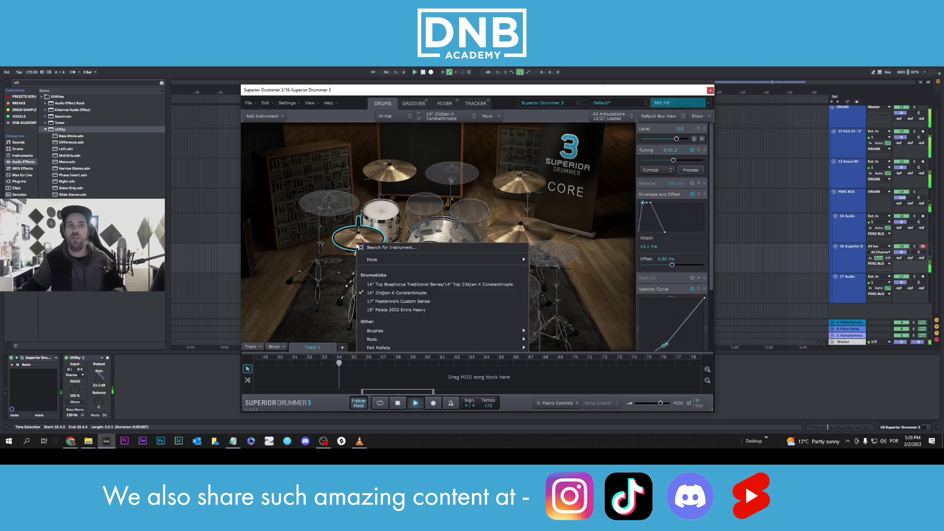
{"action": "left_click", "coordinate": [382, 301]}
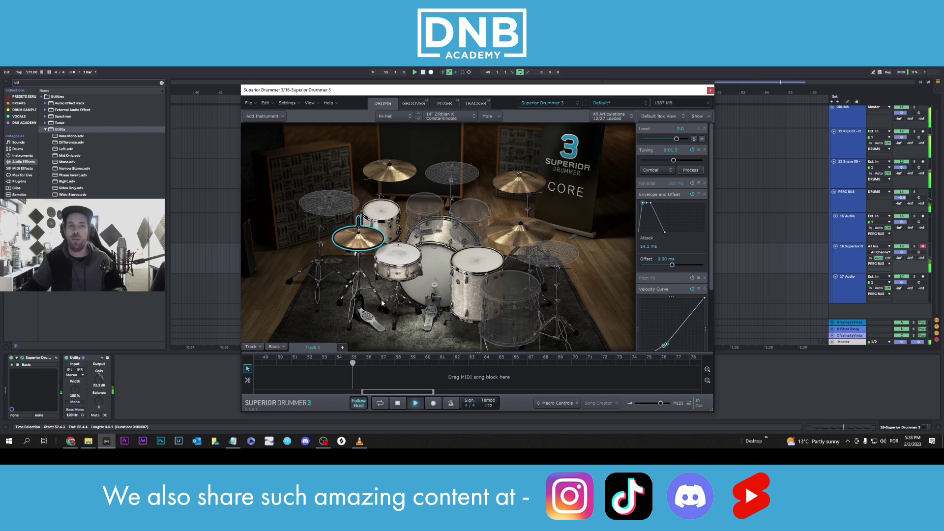
{"action": "right_click", "coordinate": [360, 245]}
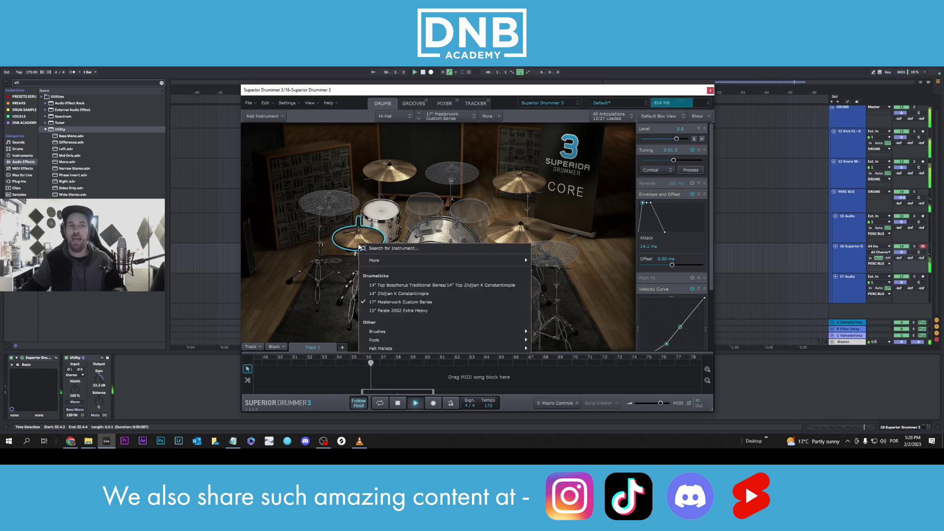
{"action": "left_click", "coordinate": [385, 310]}
{"action": "right_click", "coordinate": [359, 246]}
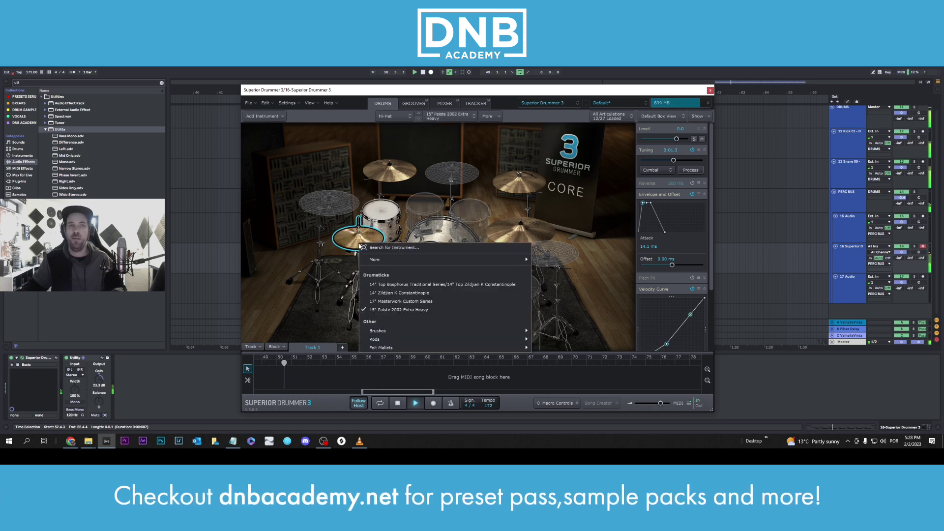
{"action": "left_click", "coordinate": [384, 276]}
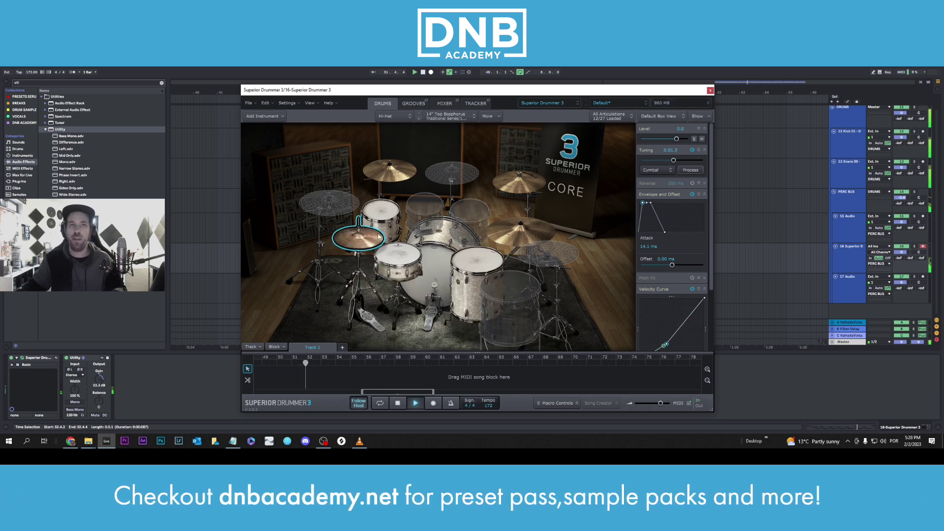
- In Superior Drummer's mixer, set the OH Dyn channel to 4.8 dB and the Amb Ribbon channel to -24.4 dB
{"action": "left_click", "coordinate": [448, 104]}
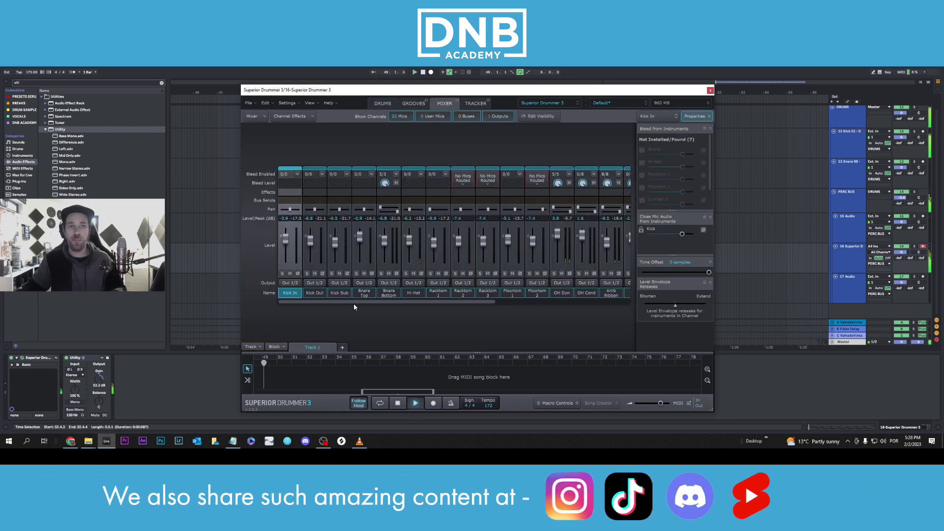
{"action": "left_click_drag", "start_coordinate": [354, 302], "coordinate": [443, 301]}
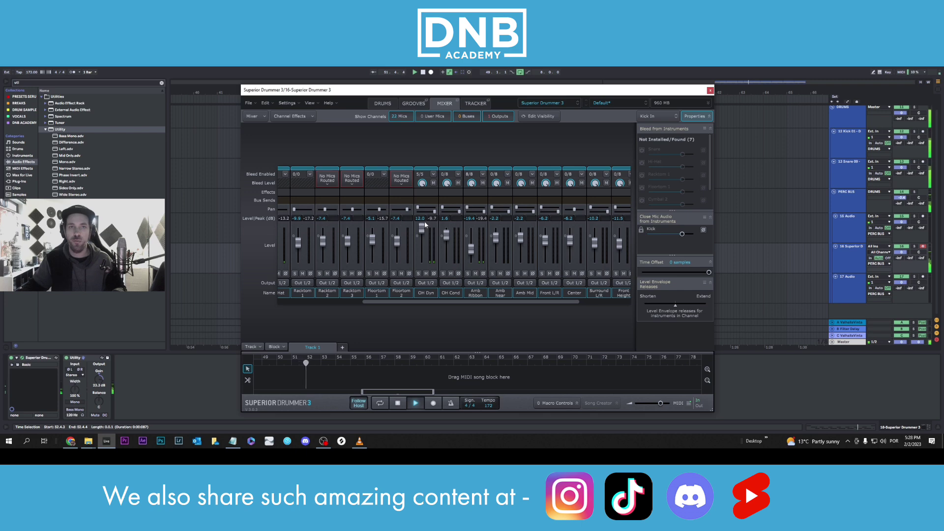
{"action": "left_click_drag", "start_coordinate": [424, 222], "coordinate": [424, 225]}
{"action": "left_click_drag", "start_coordinate": [471, 251], "coordinate": [471, 254]}
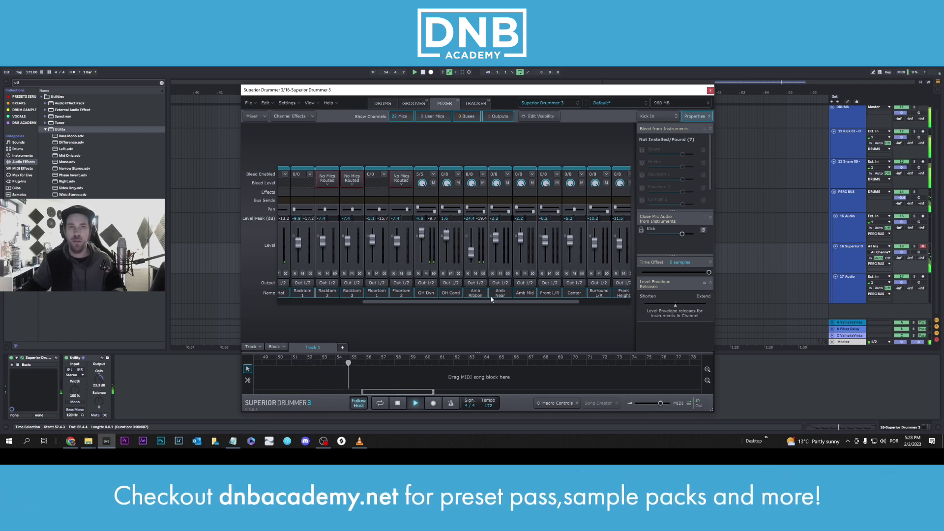
- Set the mixer's Hi-Hat channel to 0.8 dB, return to the drum kit view, stop playback, and close Superior Drummer 3
{"action": "scroll", "coordinate": [490, 296], "scroll_direction": "left", "scroll_amount": 3}
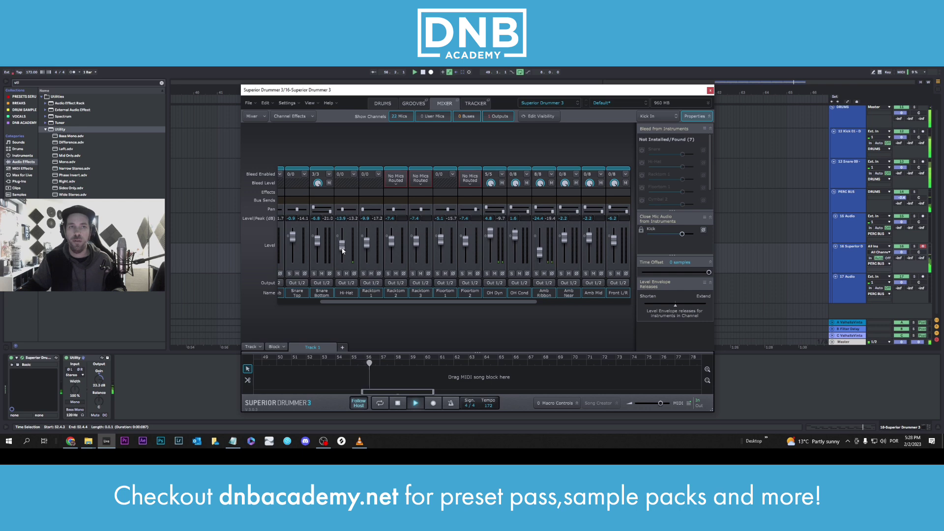
{"action": "left_click_drag", "start_coordinate": [343, 238], "coordinate": [345, 241]}
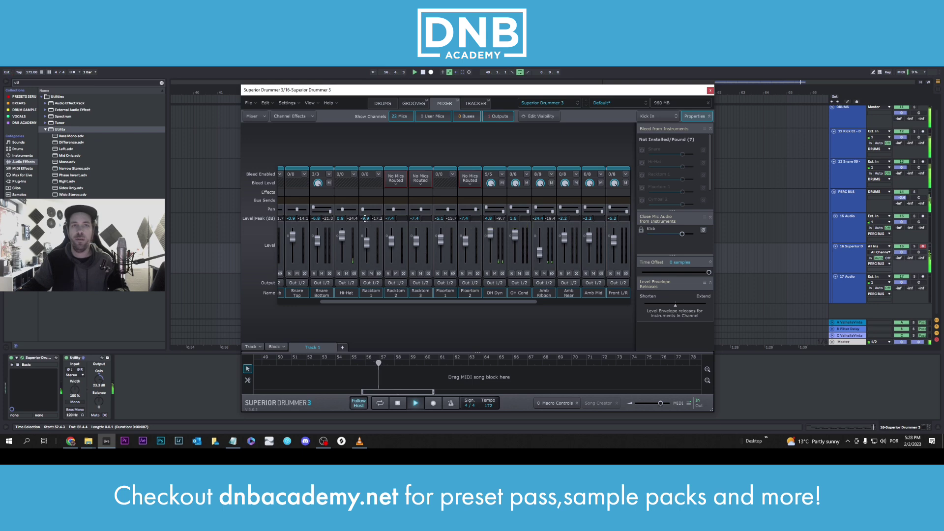
{"action": "left_click", "coordinate": [345, 211]}
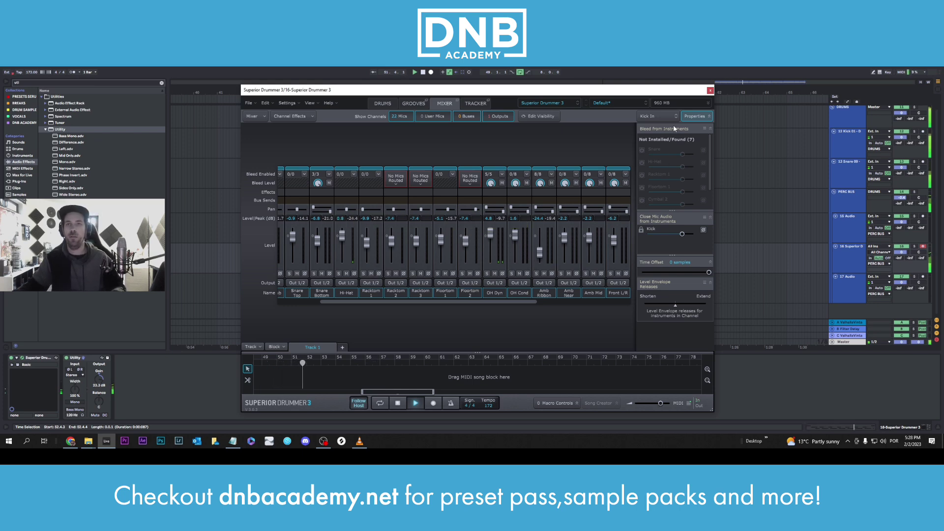
{"action": "left_click", "coordinate": [388, 103]}
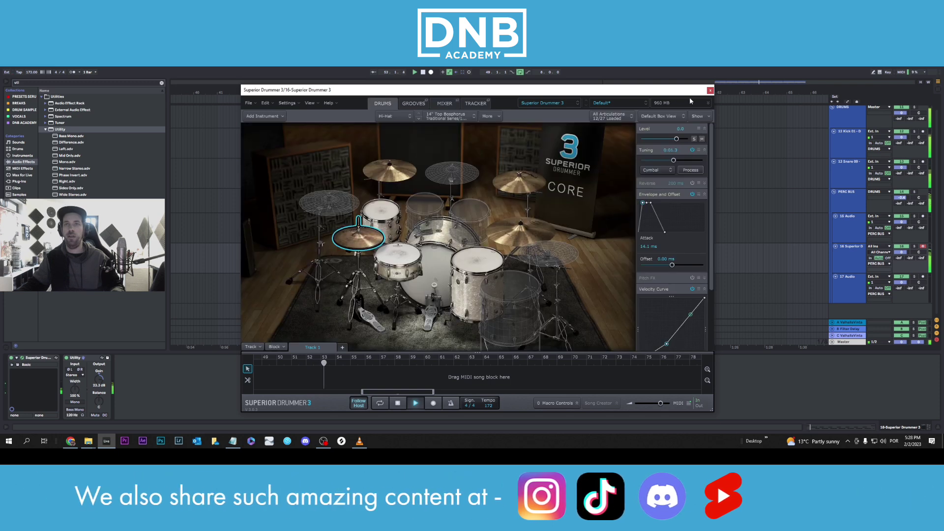
{"action": "key", "text": "space"}
{"action": "left_click", "coordinate": [710, 91]}
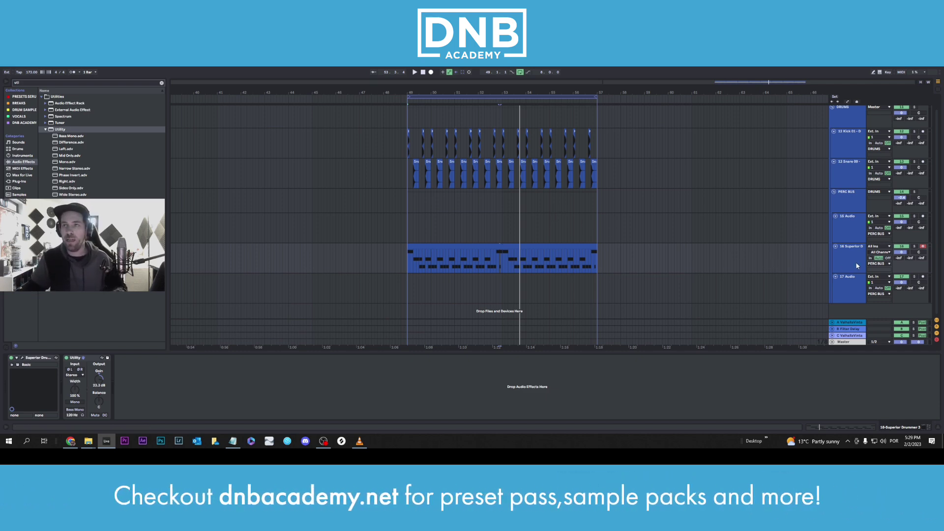
- Search the plug-ins for "pro q" and add FabFilter Pro-Q 3 after Utility on the Superior Drummer track
{"action": "left_click", "coordinate": [26, 84]}
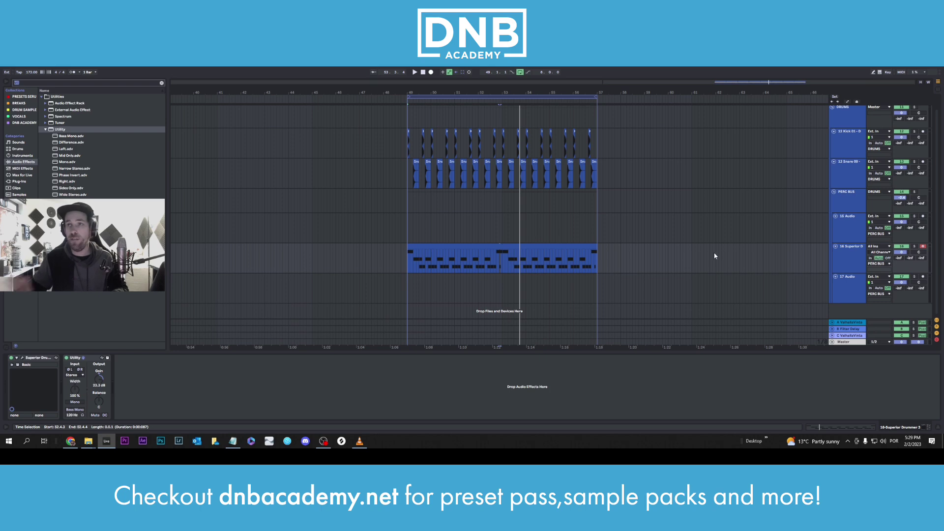
{"action": "left_click", "coordinate": [849, 266]}
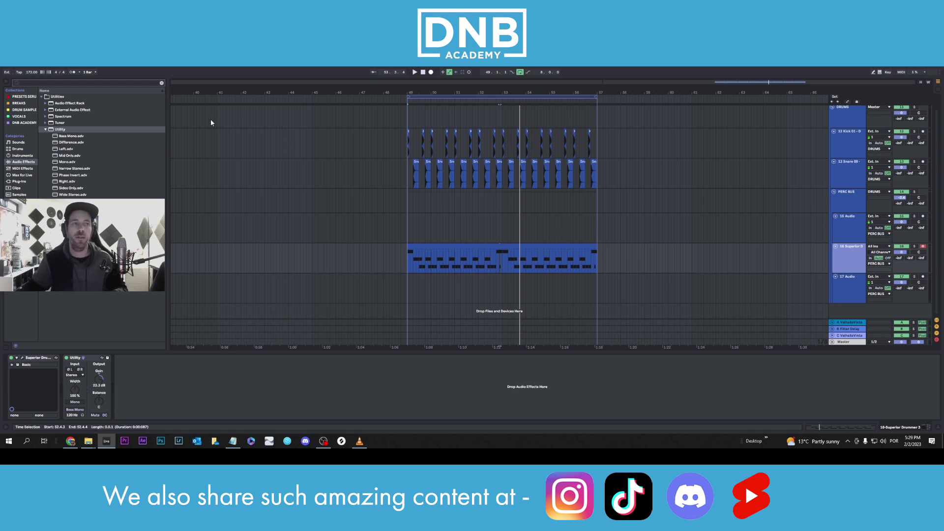
{"action": "left_click", "coordinate": [12, 83]}
{"action": "type", "text": "pro q"}
{"action": "left_click", "coordinate": [23, 181]}
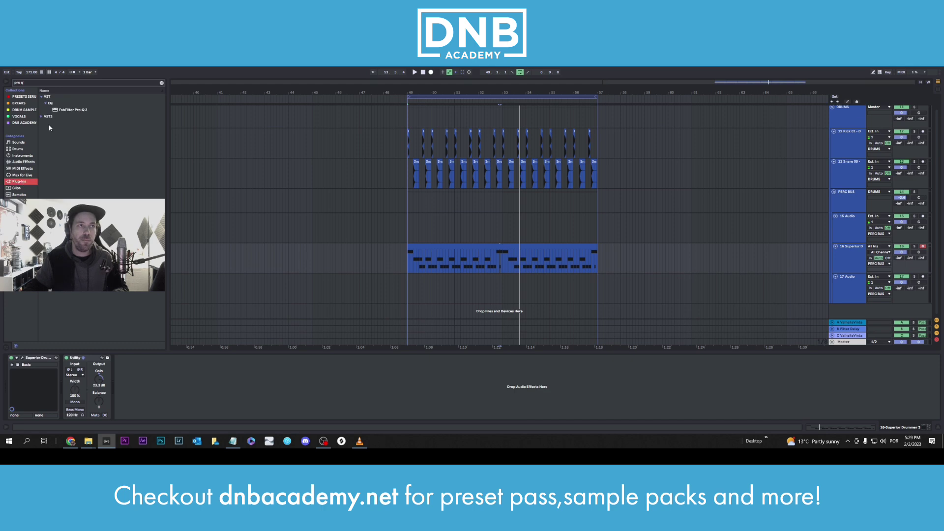
{"action": "left_click_drag", "start_coordinate": [69, 110], "coordinate": [186, 368]}
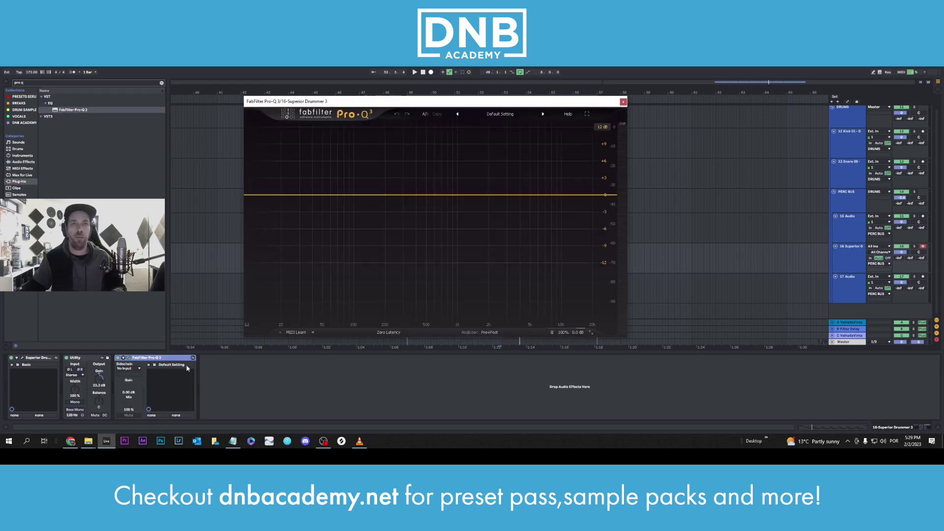
- Add a 12 dB/oct low-cut band at the low end of the Pro-Q 3 curve
{"action": "left_click", "coordinate": [260, 195]}
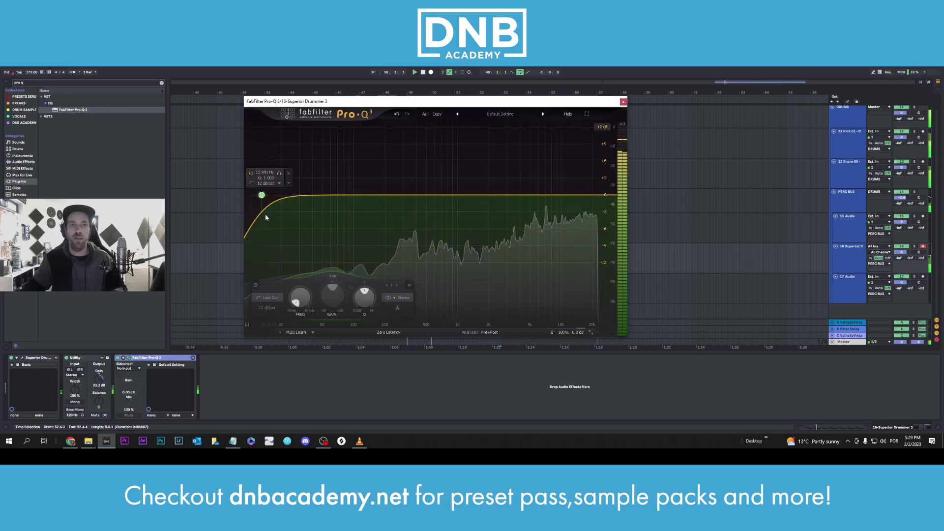